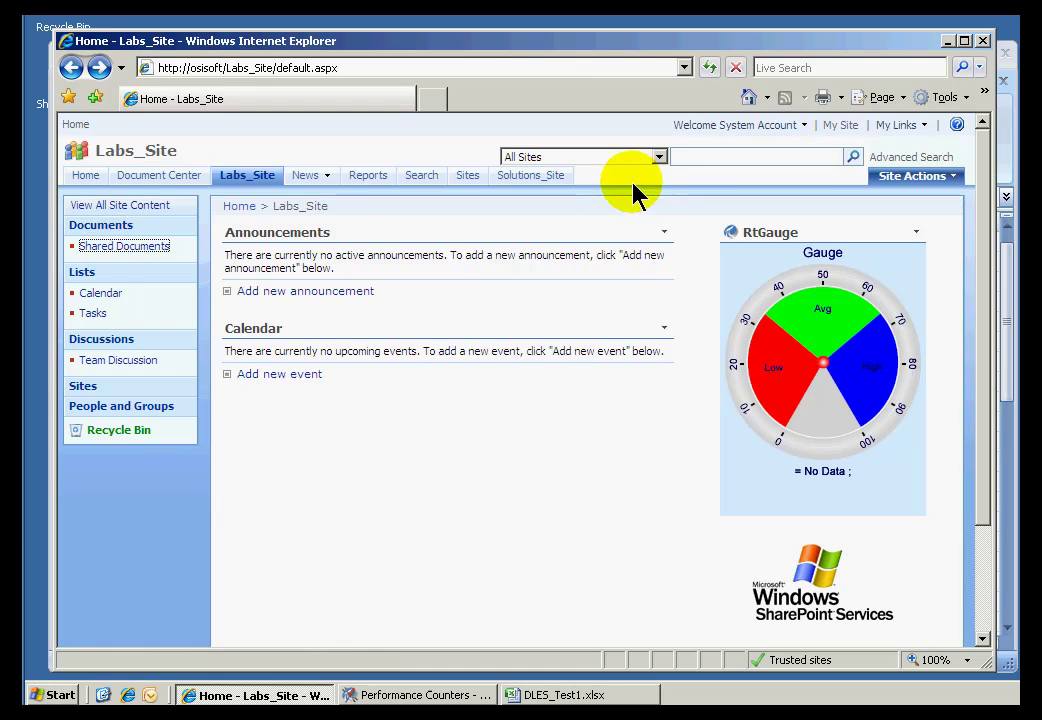
- Upload DLES_Test1.xlsx from C:\Labs to the Shared Documents library of Labs_Site
left_click(104, 247)
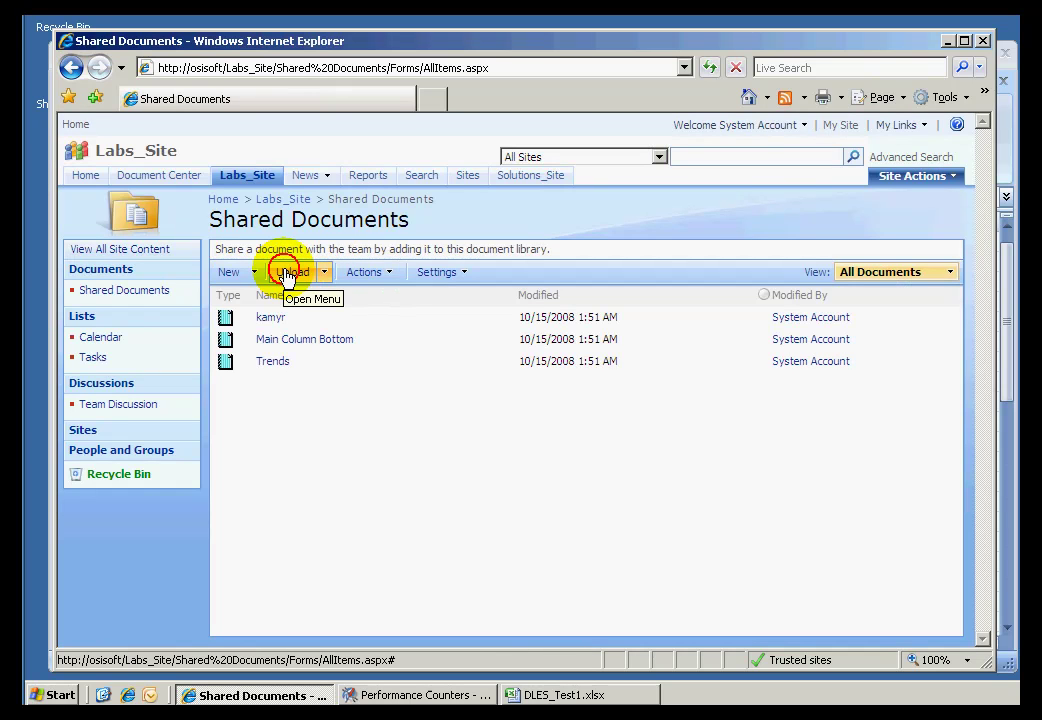
left_click(290, 273)
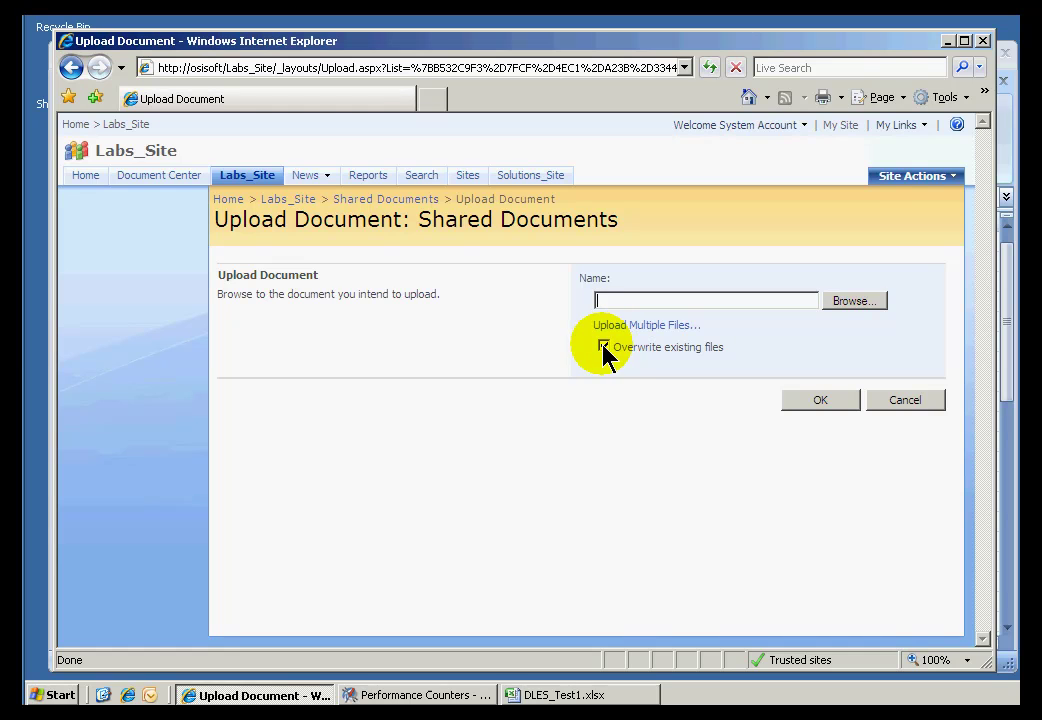
left_click(853, 302)
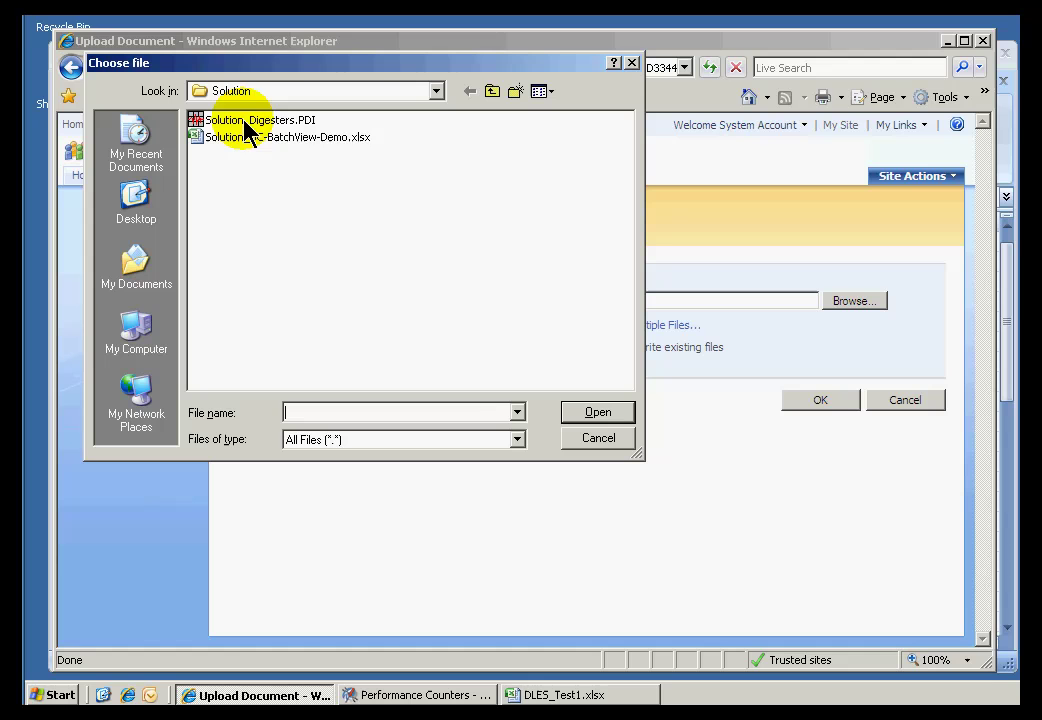
left_click(290, 100)
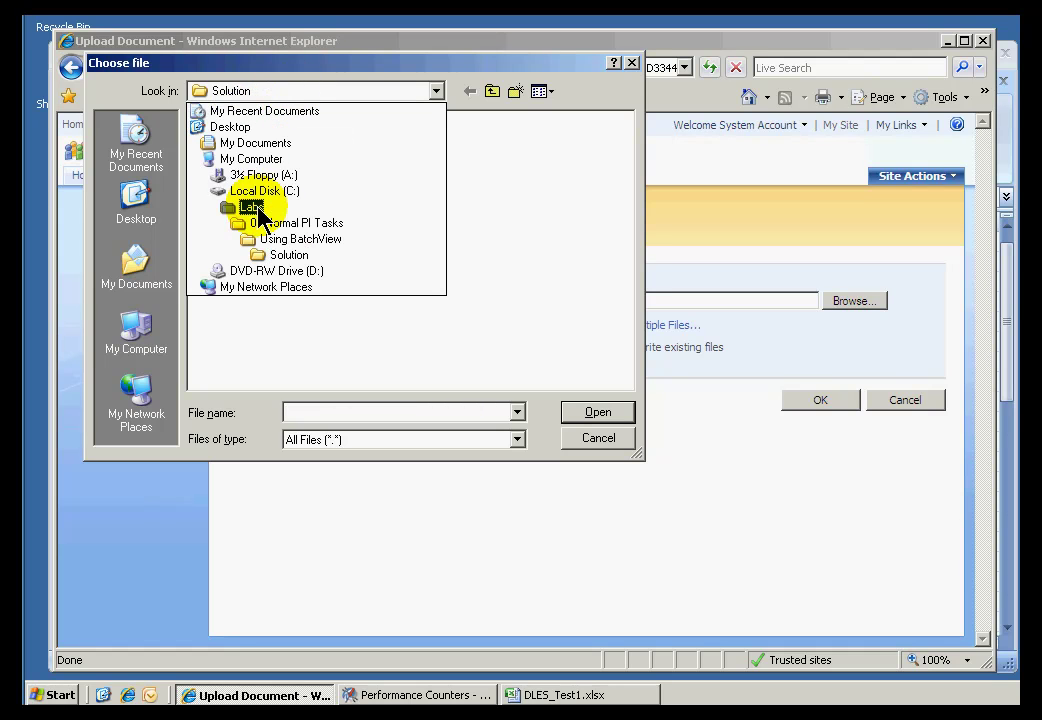
left_click(260, 210)
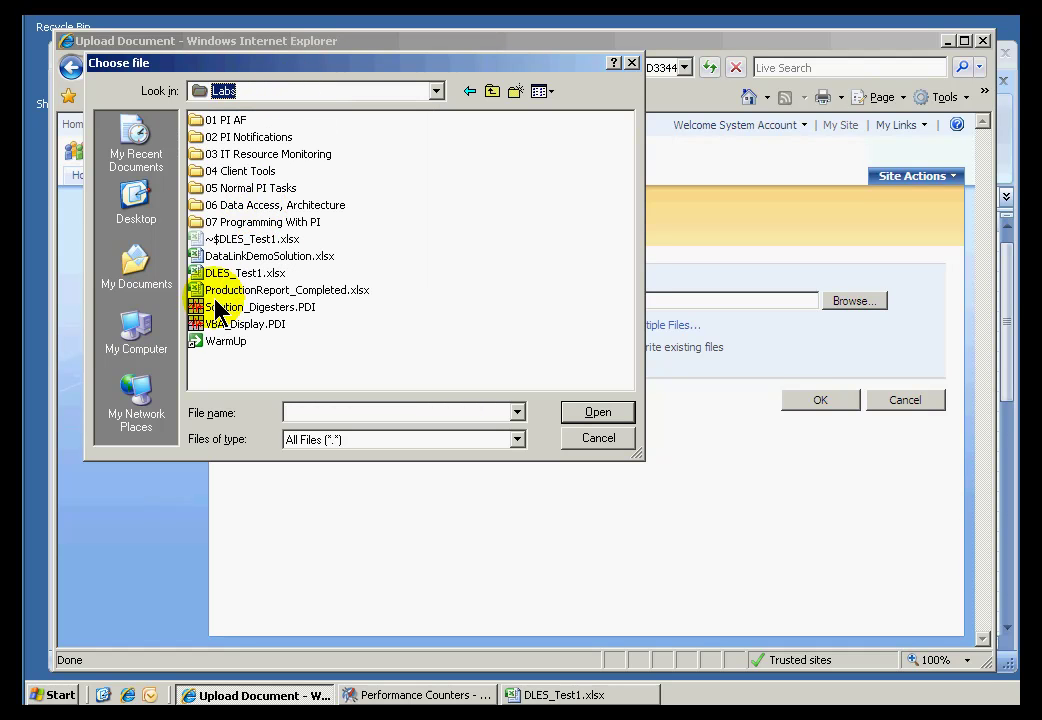
left_click(205, 274)
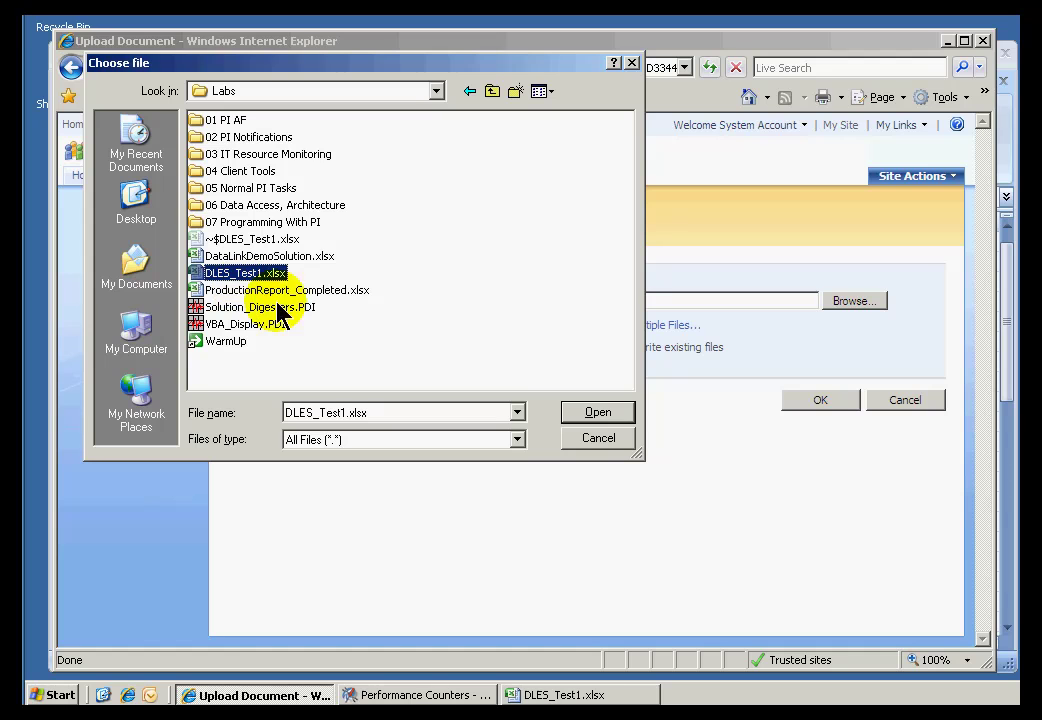
left_click(598, 415)
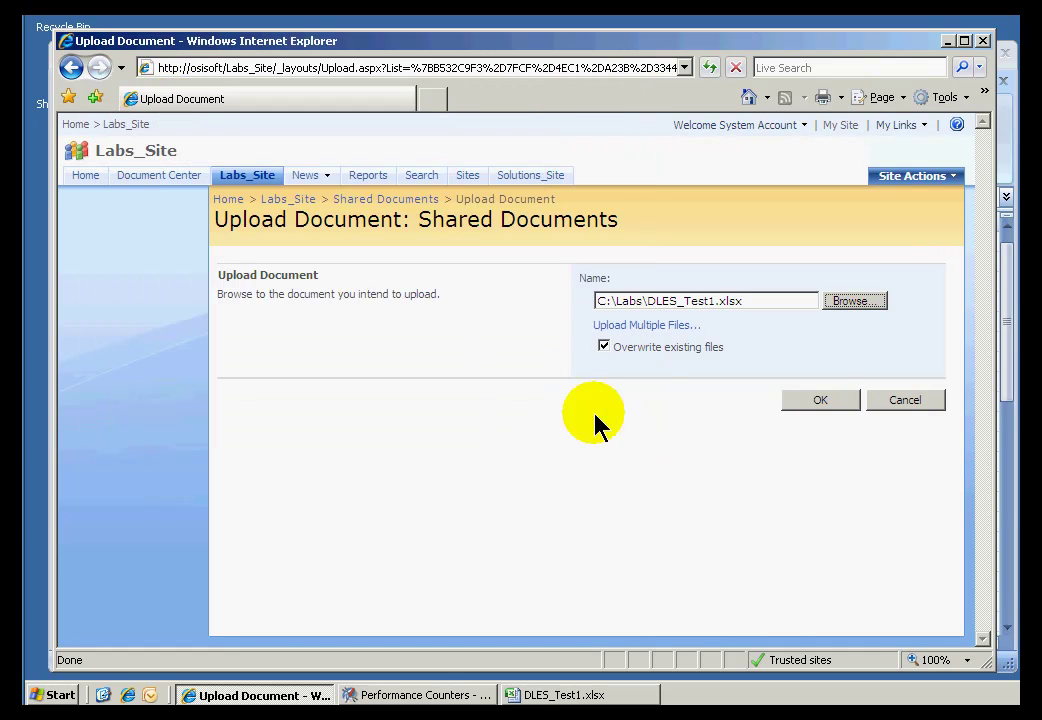
left_click(822, 405)
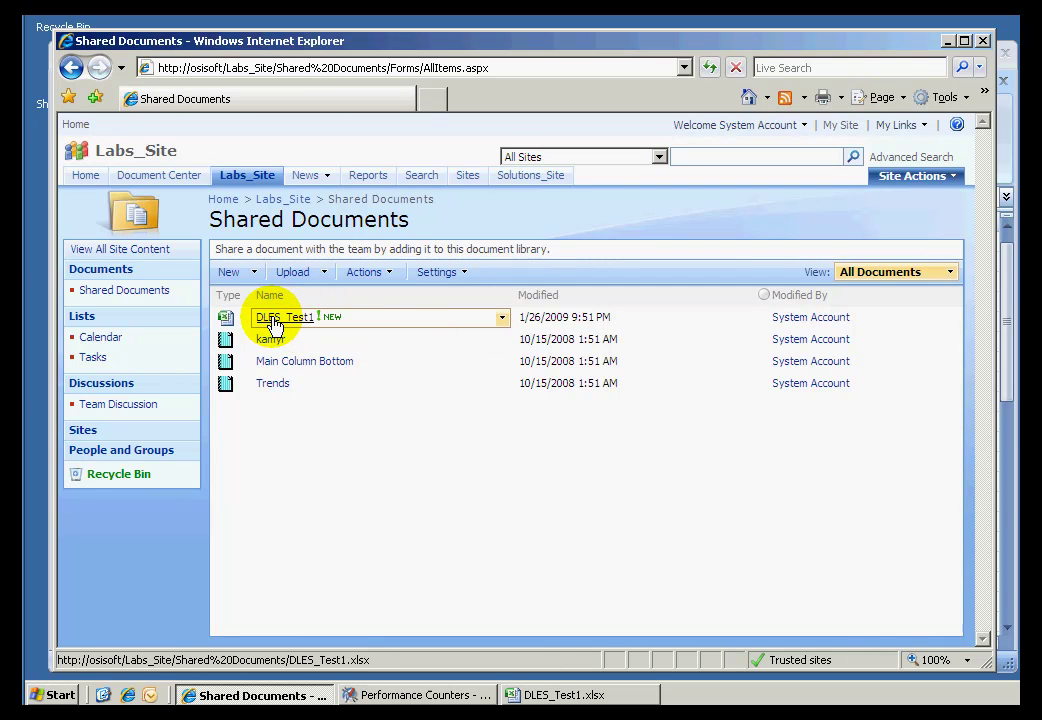
- Open DLES_Test1 from the library for editing in Excel and set Excel Services to show only Sheet1
left_click(500, 320)
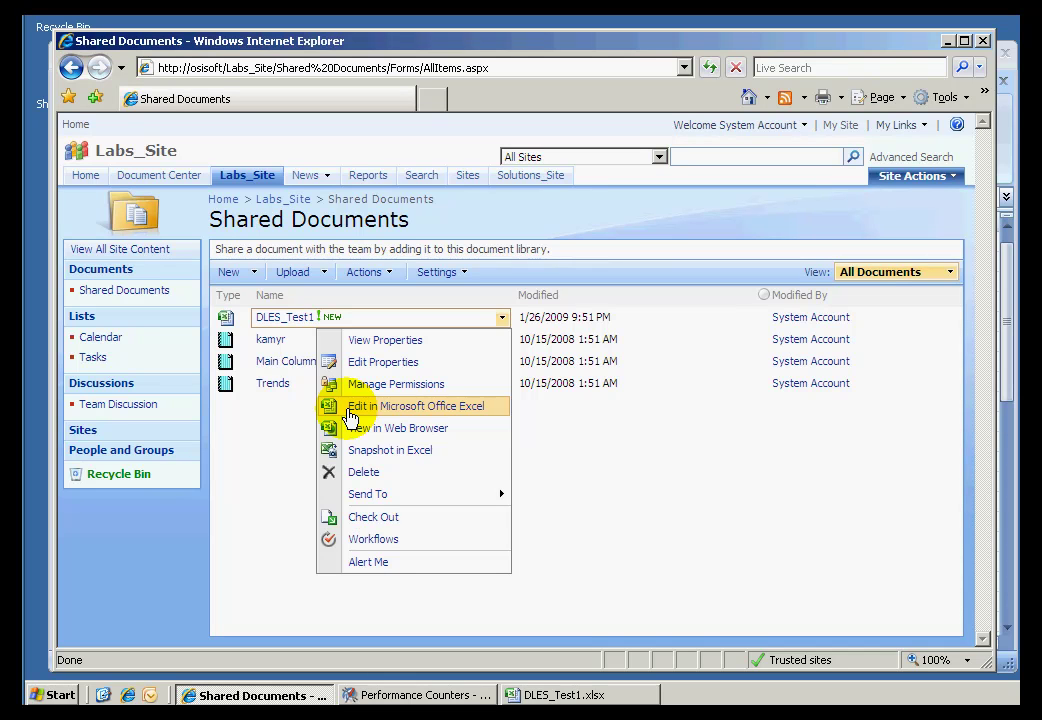
left_click(350, 412)
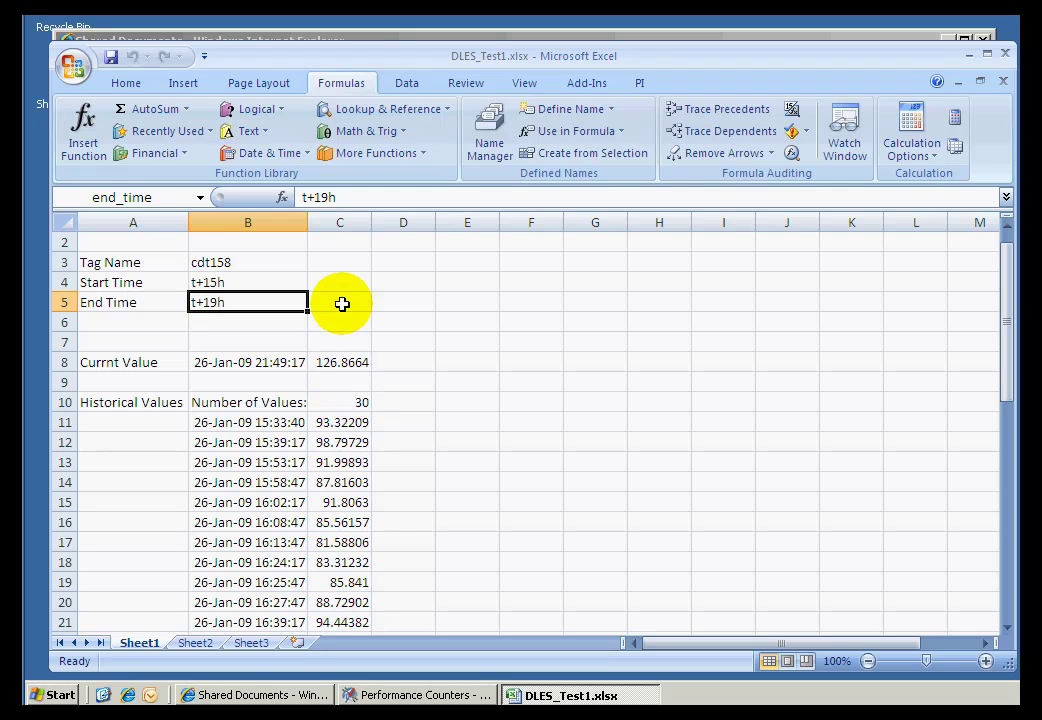
left_click(70, 66)
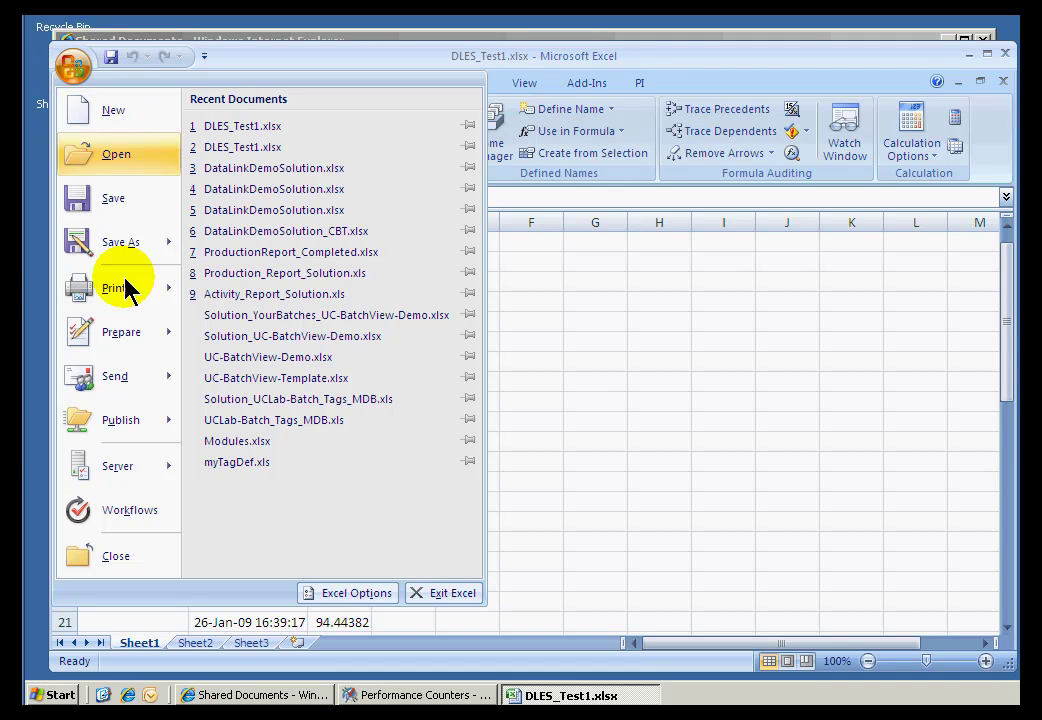
mouse_move(124, 476)
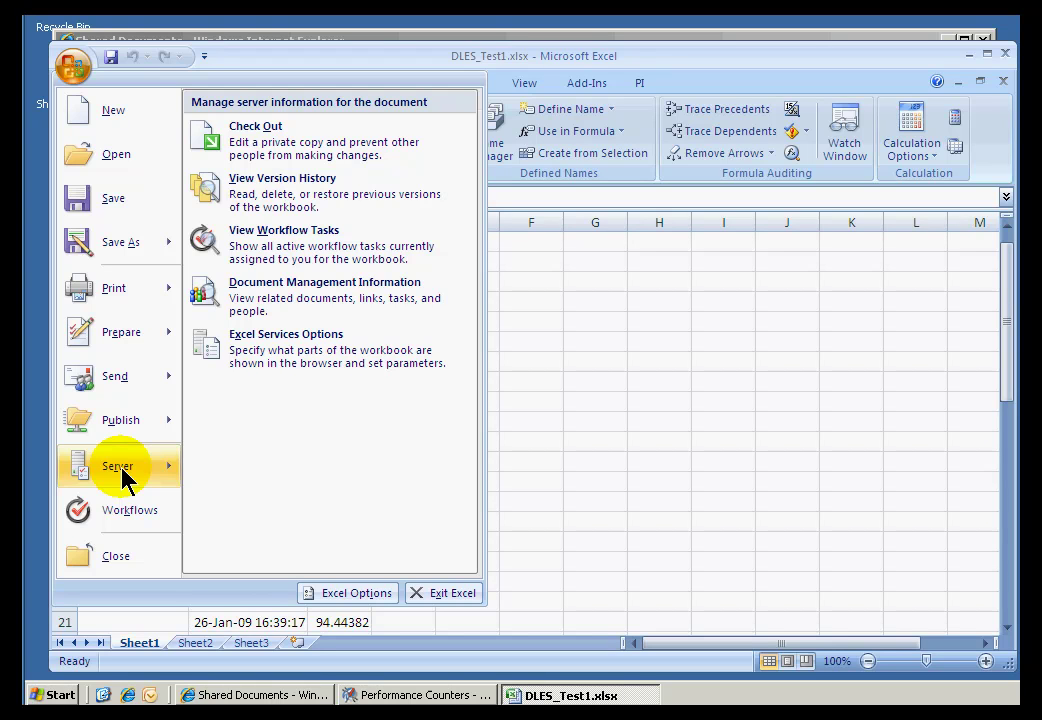
left_click(288, 347)
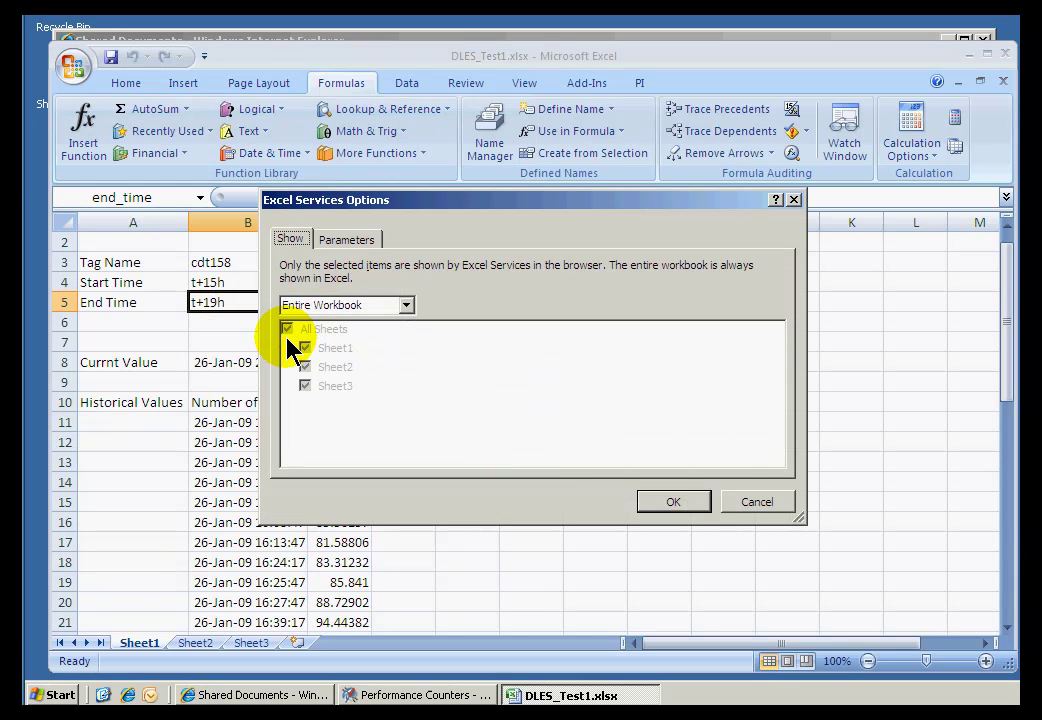
left_click(405, 305)
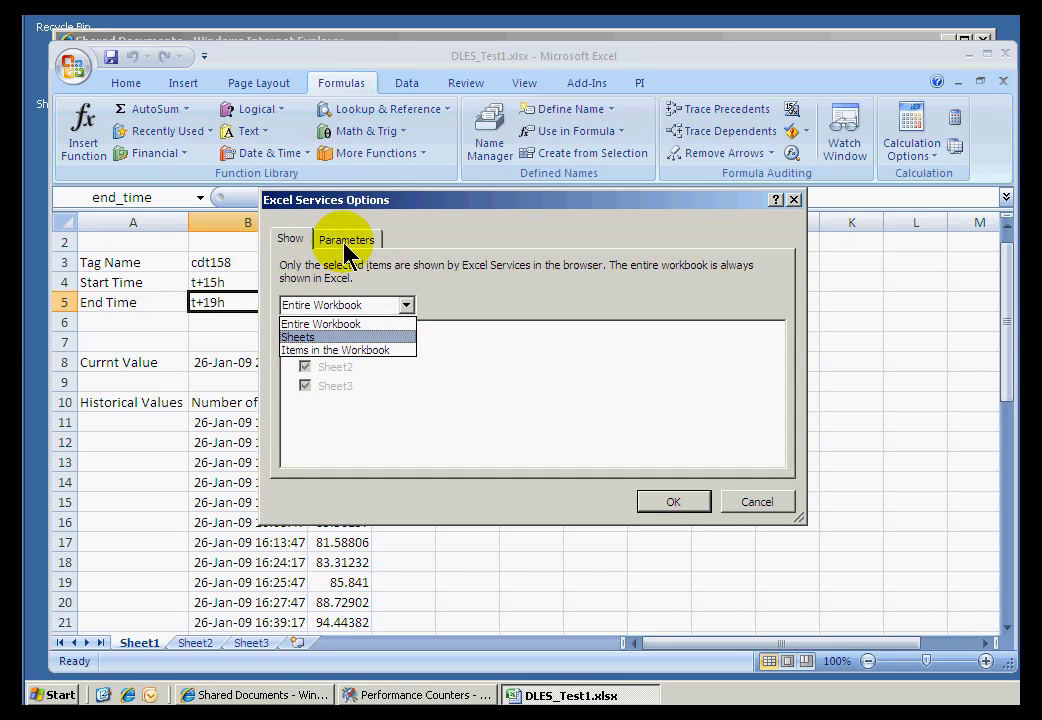
left_click(300, 338)
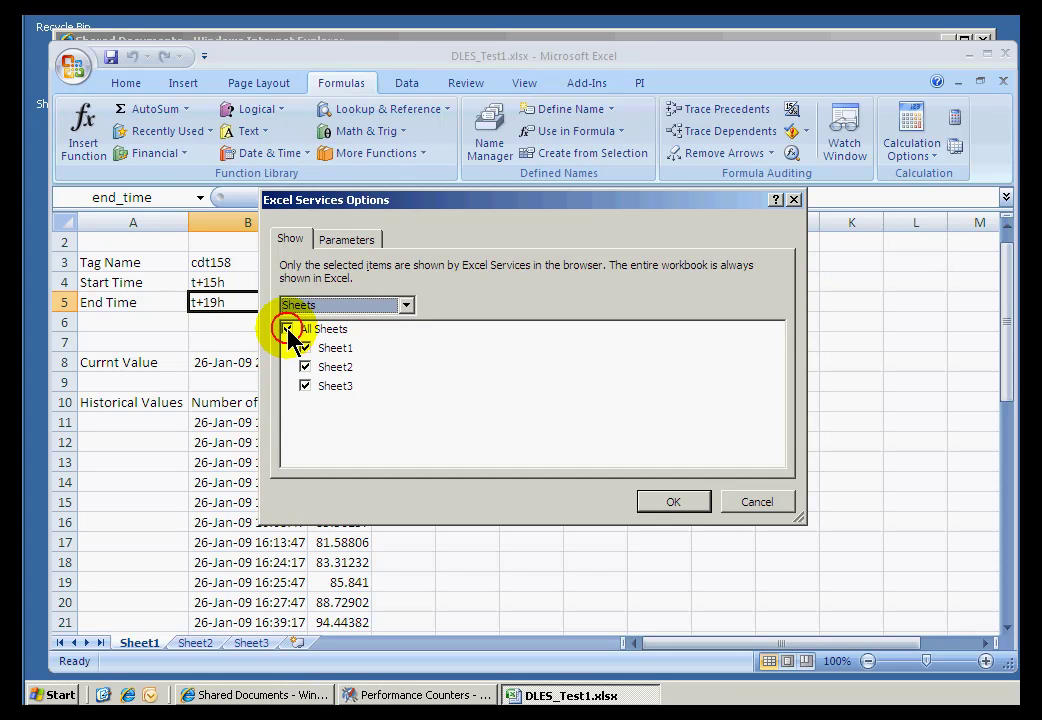
left_click(287, 329)
left_click(306, 348)
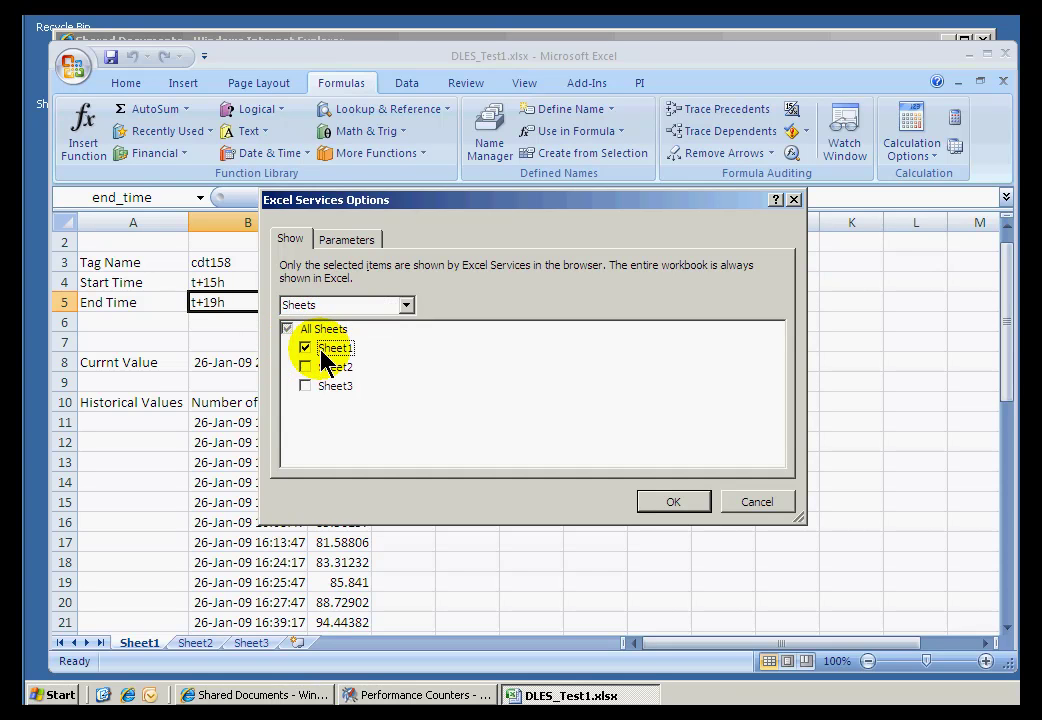
- Add end_time, start_time and tag_name as editable Excel Services parameters and apply the options
left_click(345, 247)
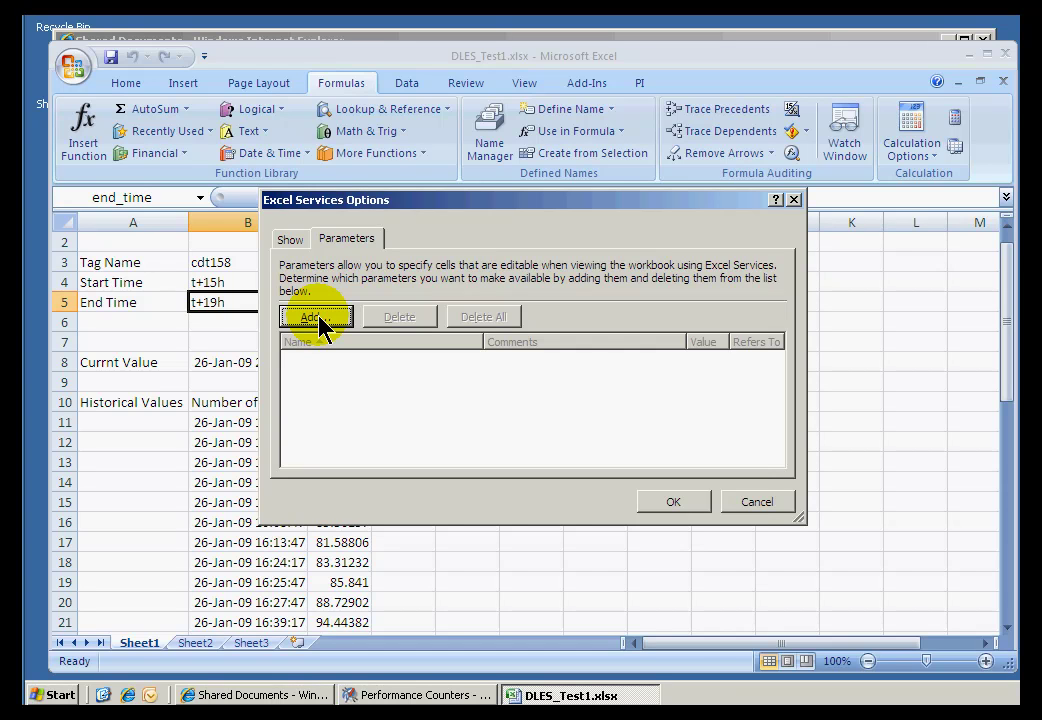
left_click(316, 318)
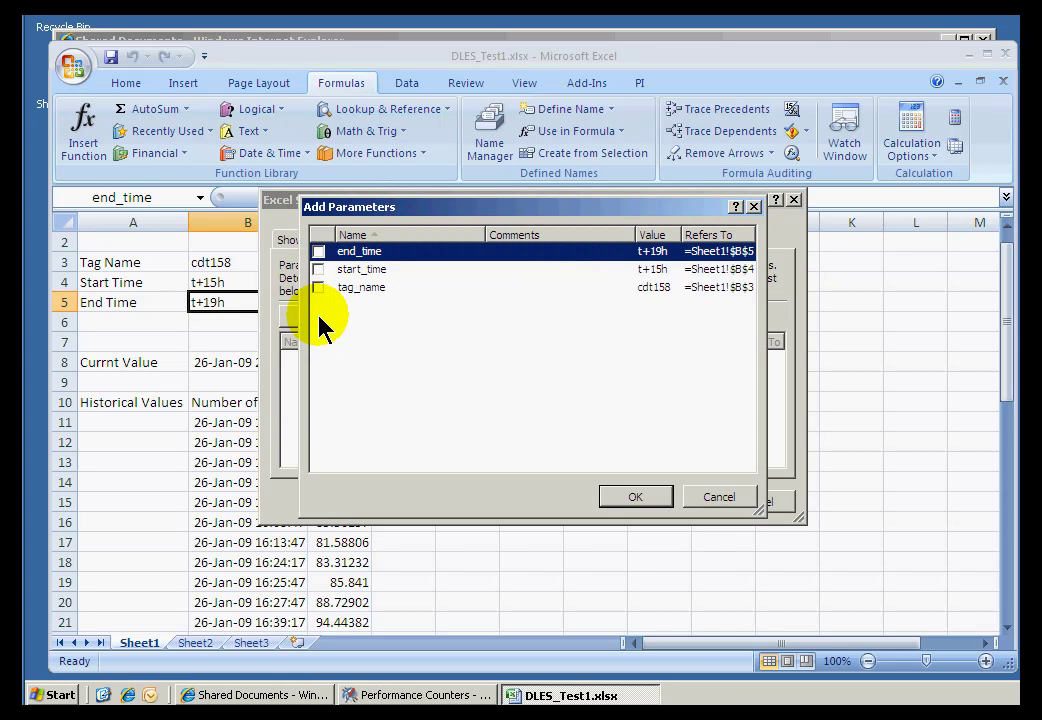
left_click(318, 252)
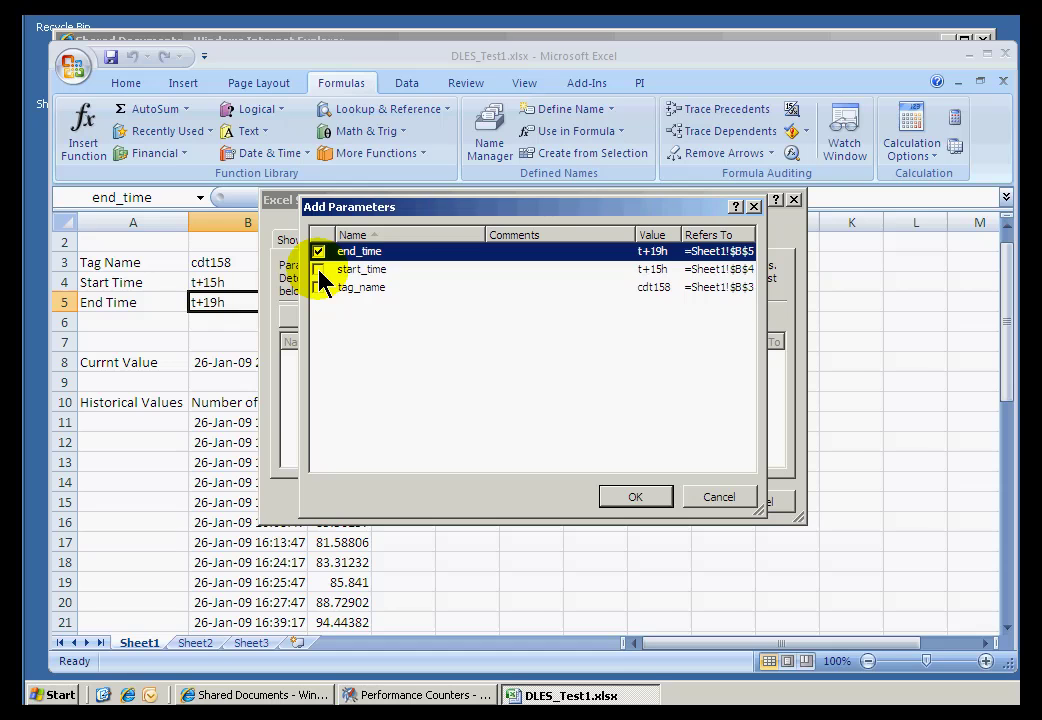
left_click(318, 270)
left_click(318, 288)
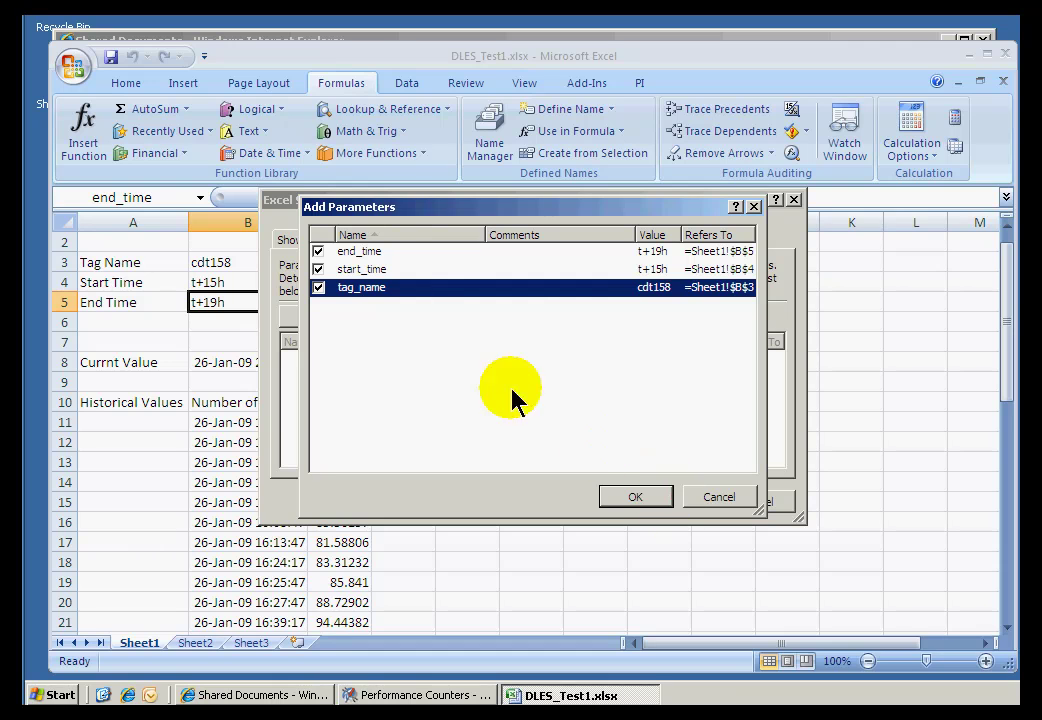
left_click(401, 291)
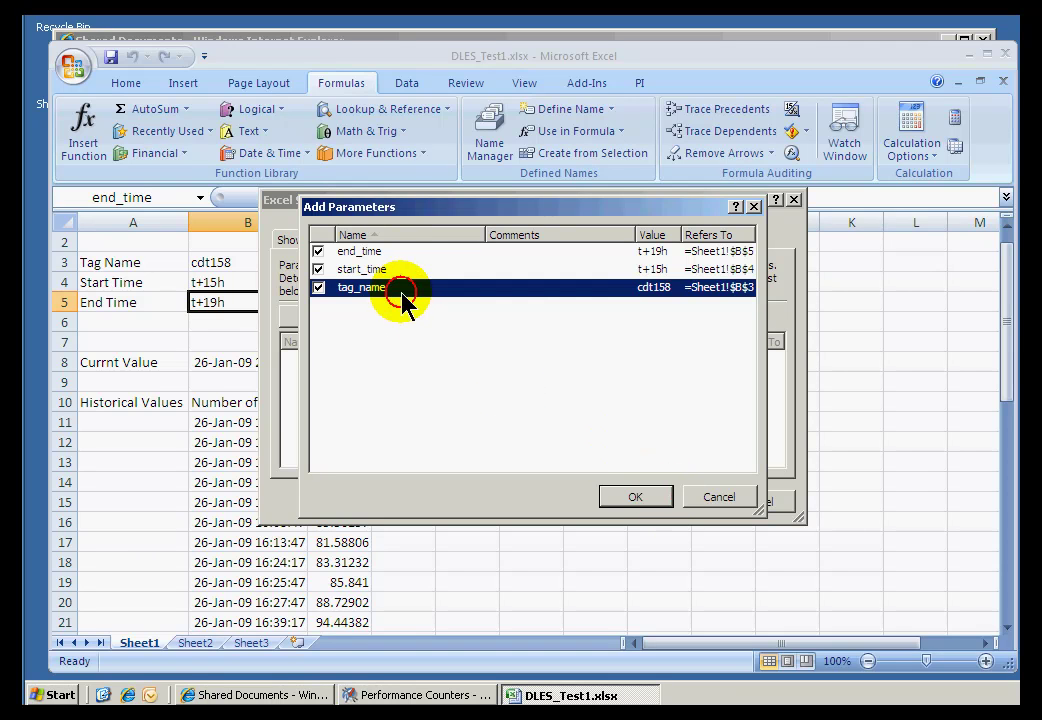
left_click(635, 497)
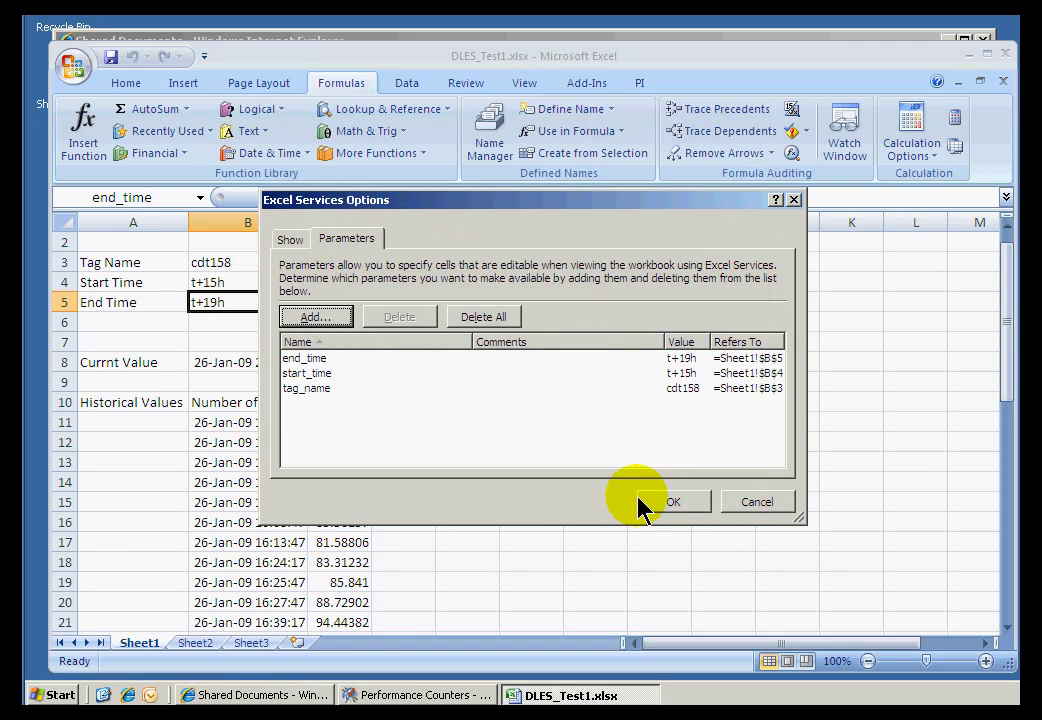
left_click(318, 390)
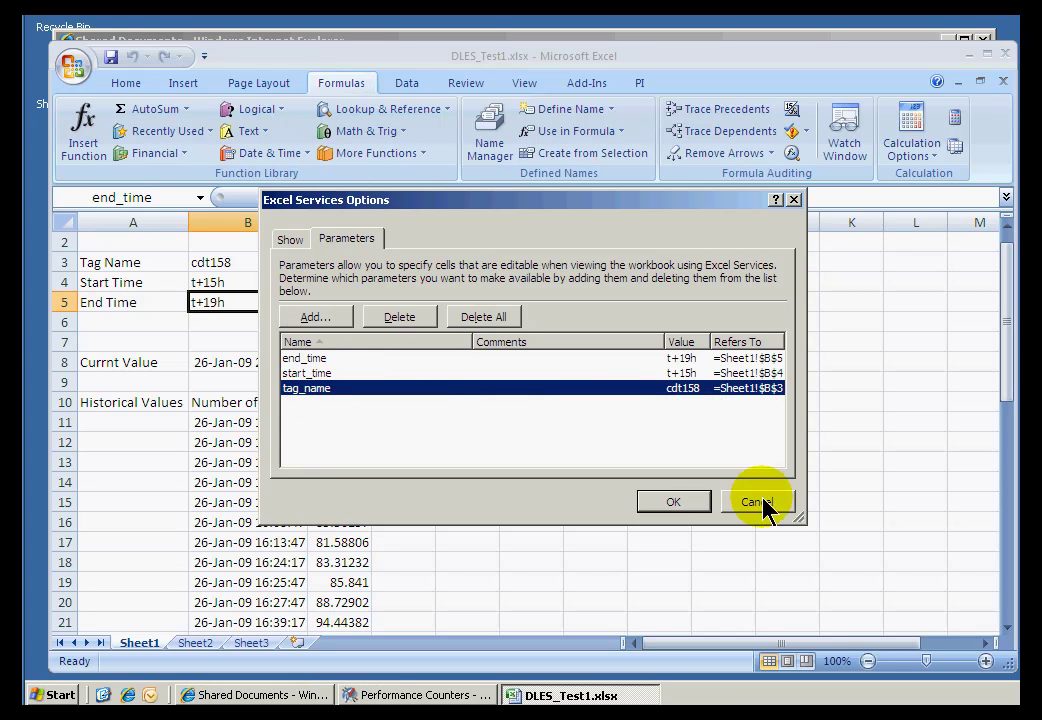
left_click(320, 392)
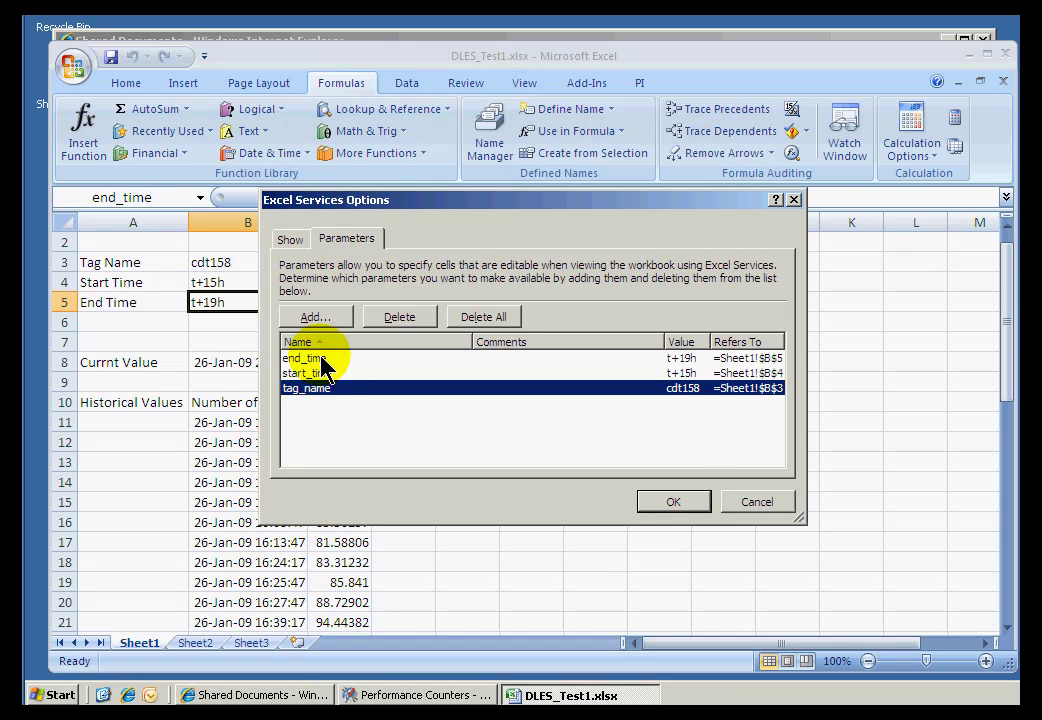
left_click(673, 503)
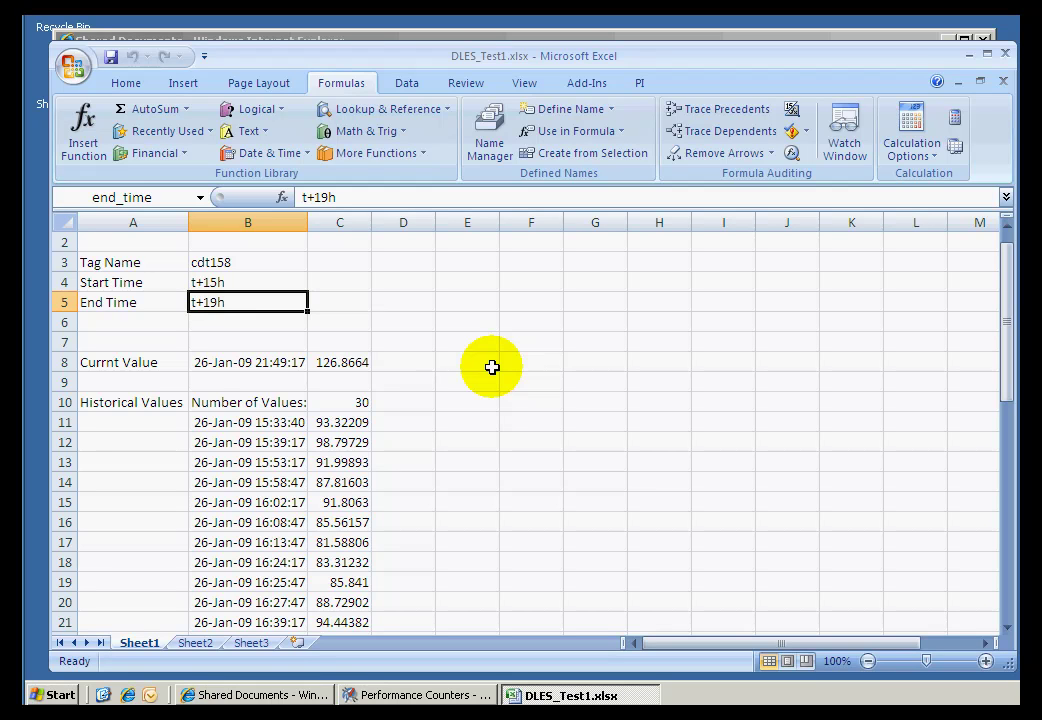
left_click(70, 68)
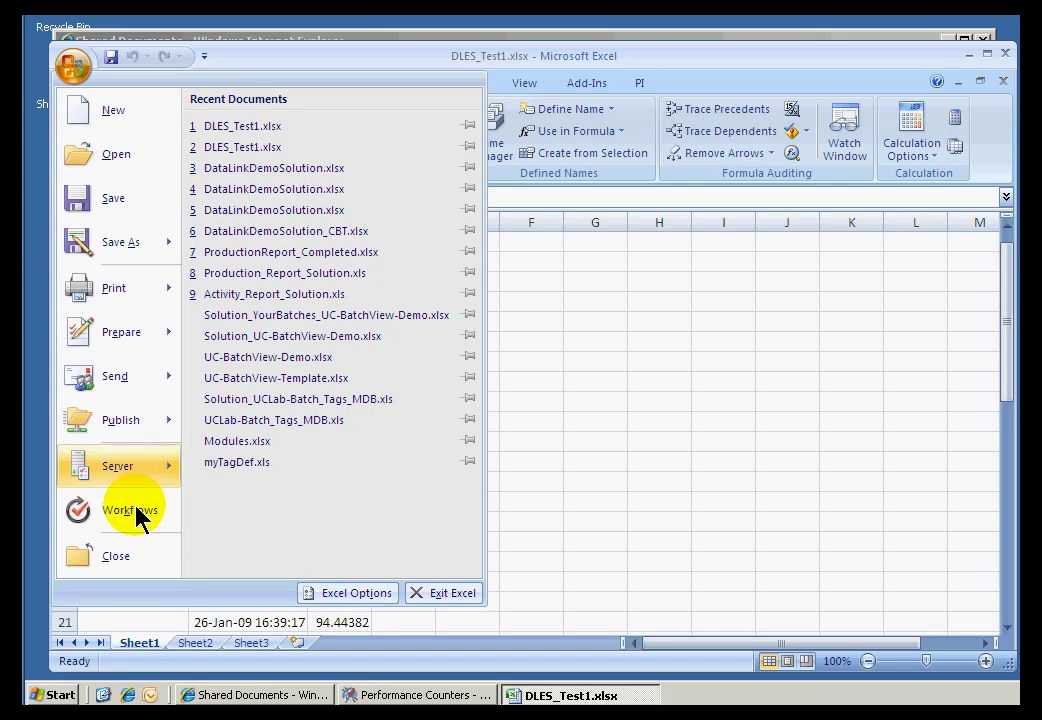
mouse_move(180, 468)
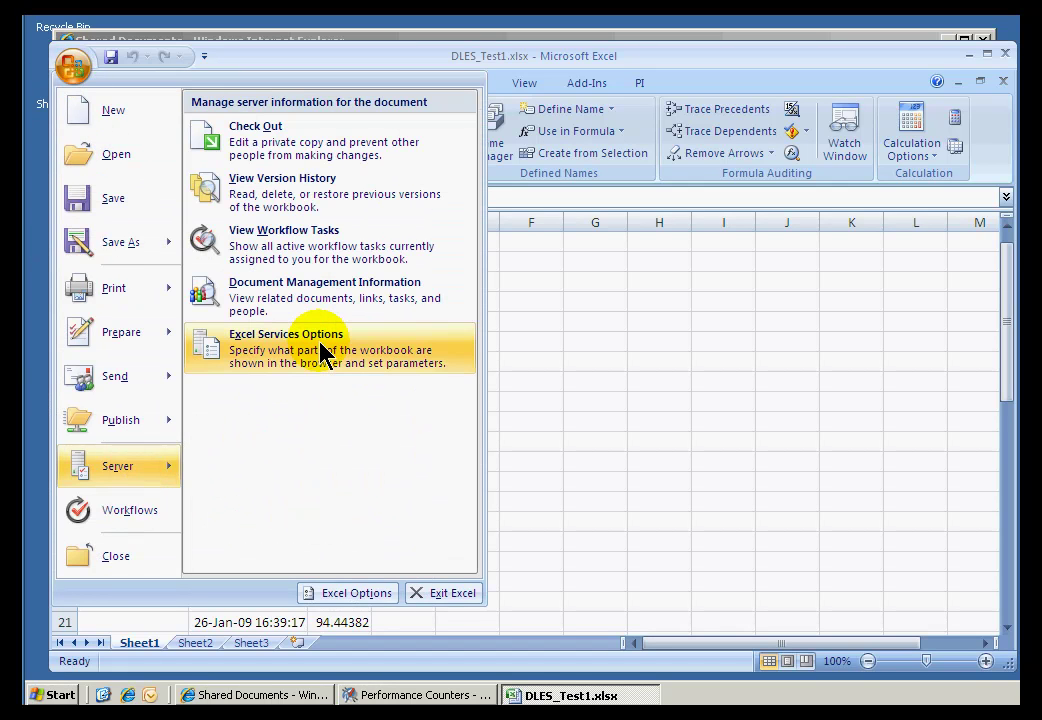
left_click(570, 462)
- Save the library copy of DLES_Test1.xlsx and close the workbook
left_click(71, 68)
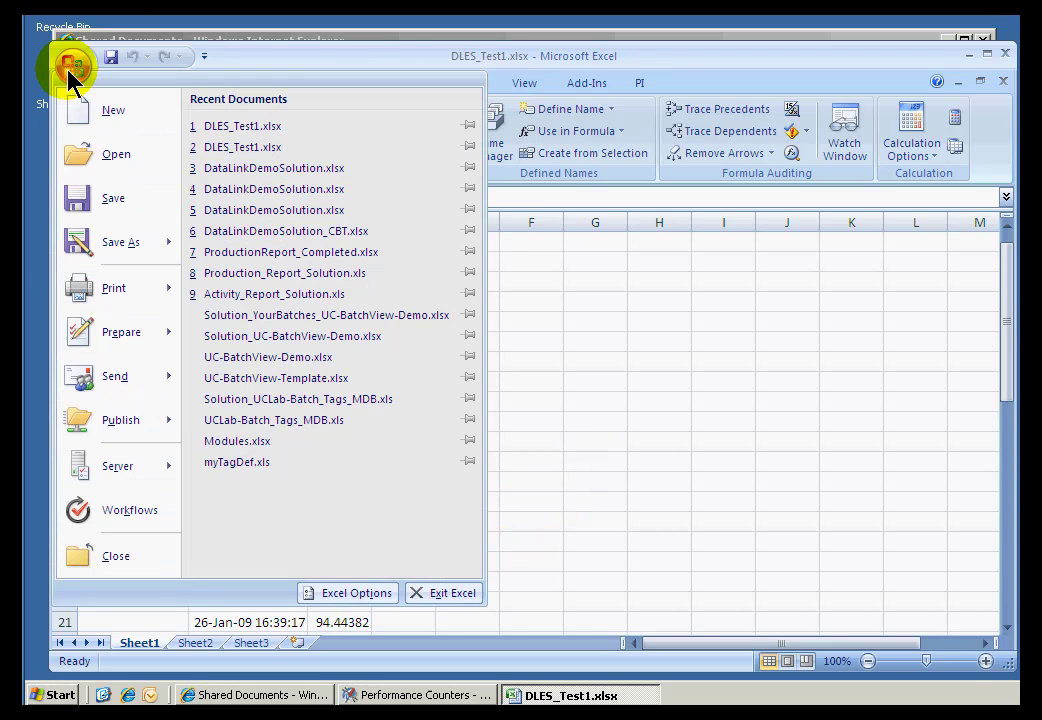
left_click(113, 200)
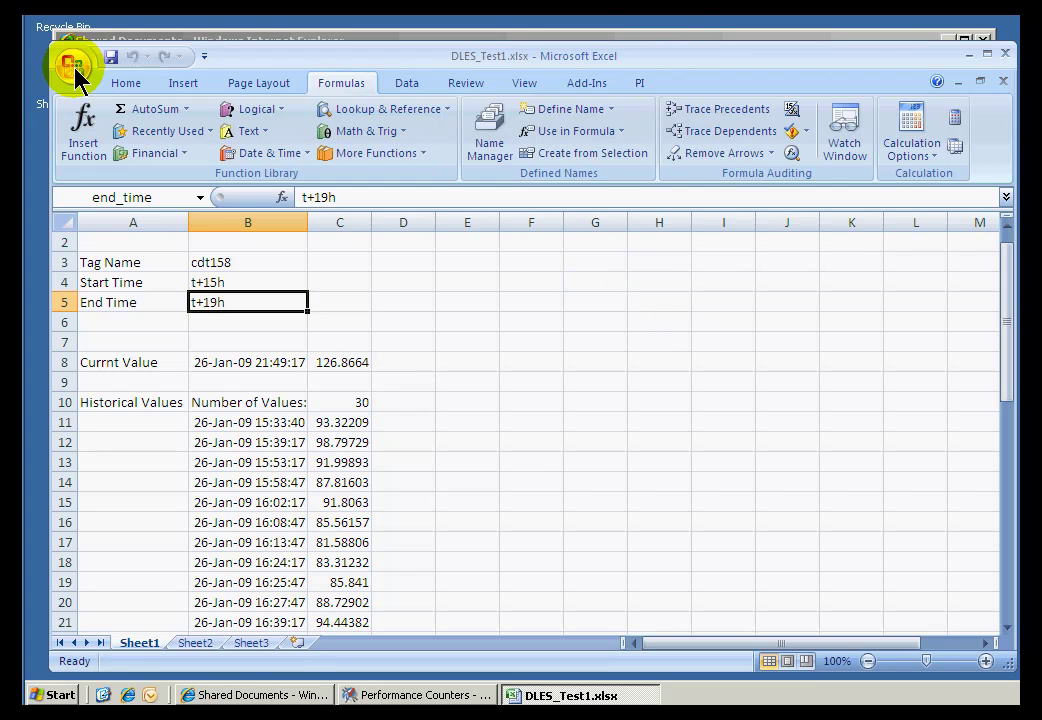
left_click(662, 321)
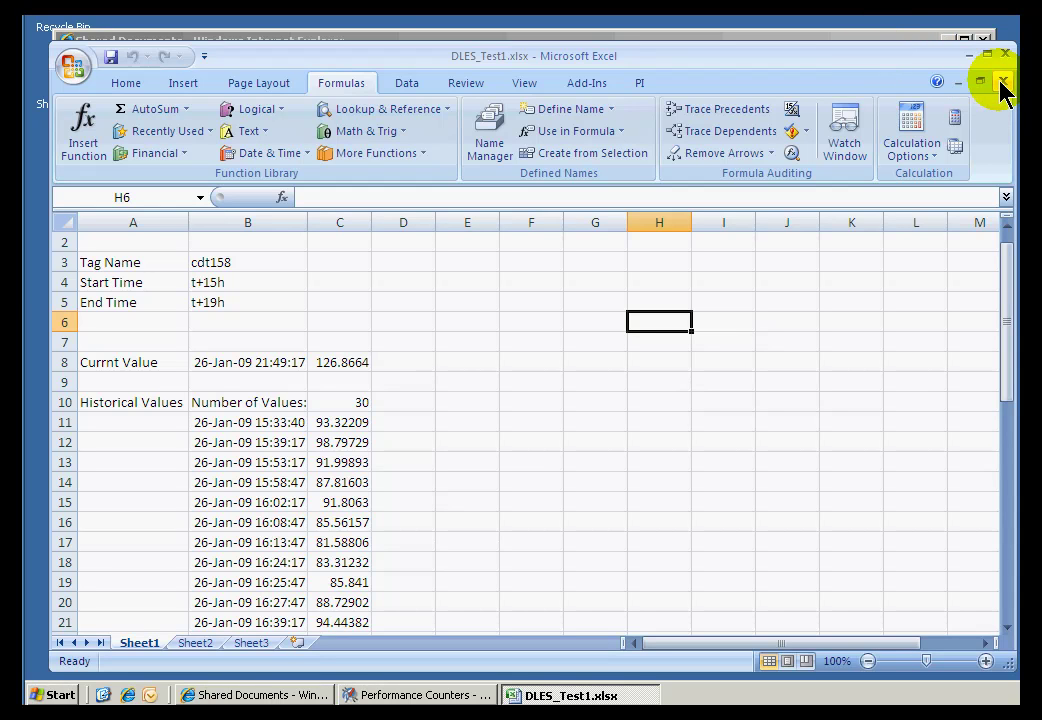
left_click(75, 72)
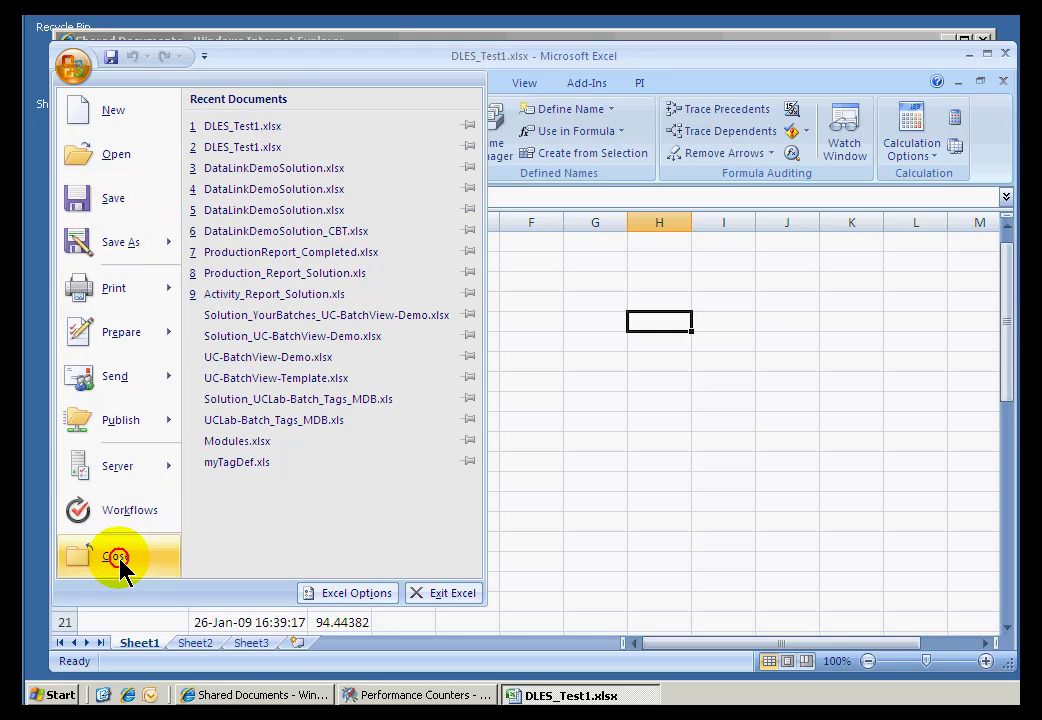
left_click(116, 558)
- Open the recent local workbook C:\Labs\DLES_Test1.xlsx and look at its options for publishing to Excel Services
left_click(74, 72)
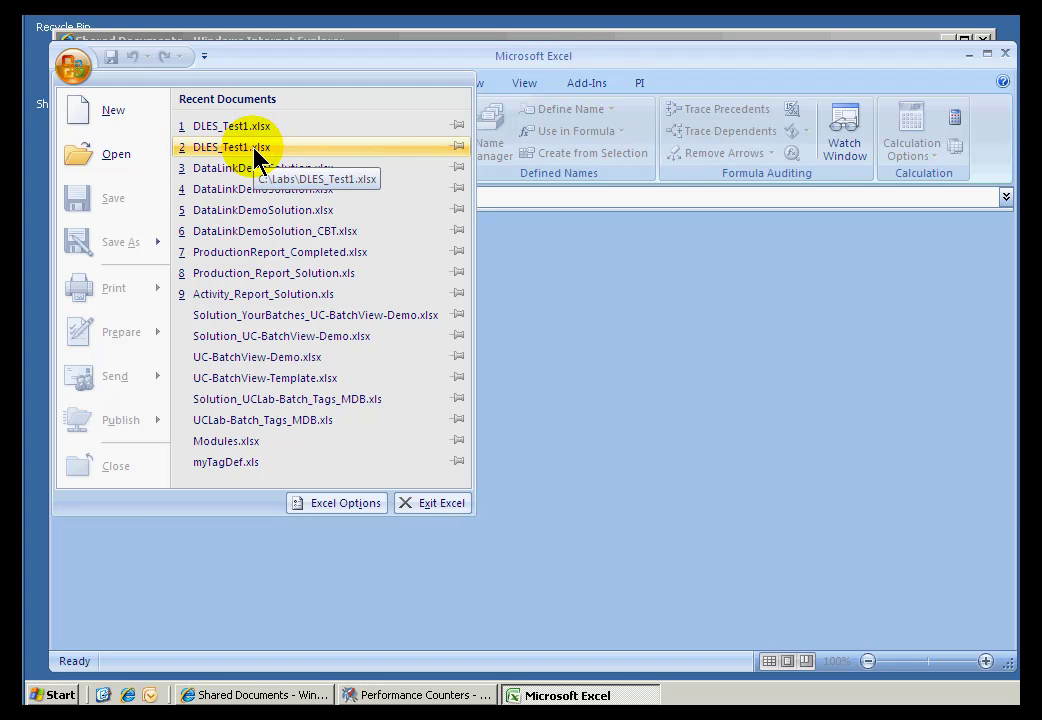
left_click(255, 150)
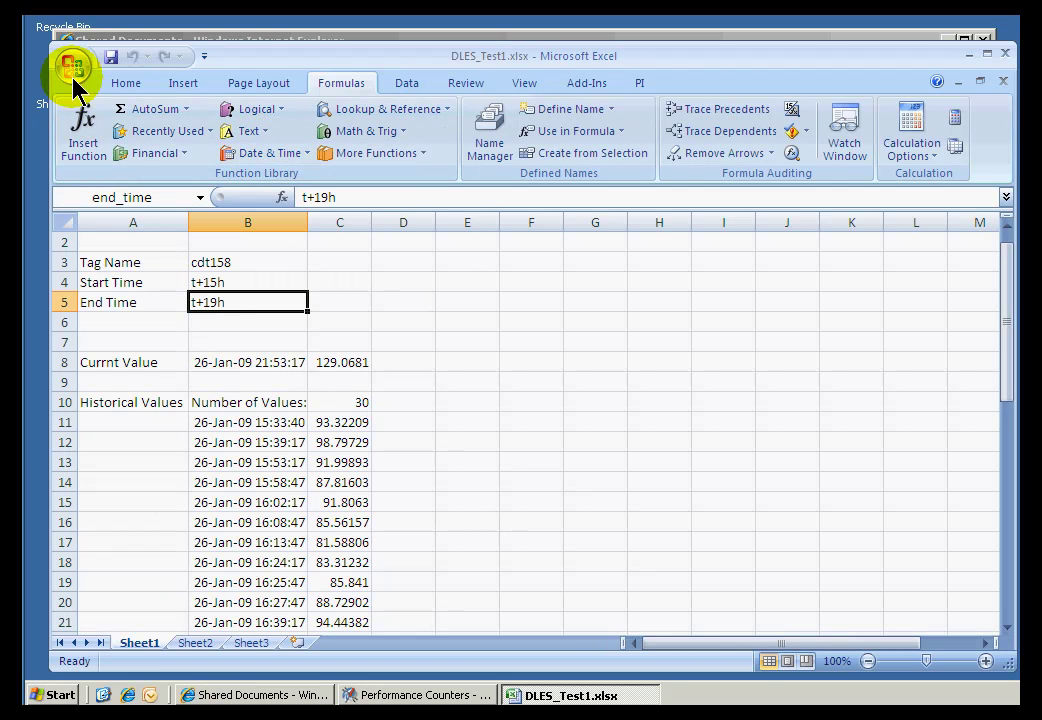
left_click(74, 68)
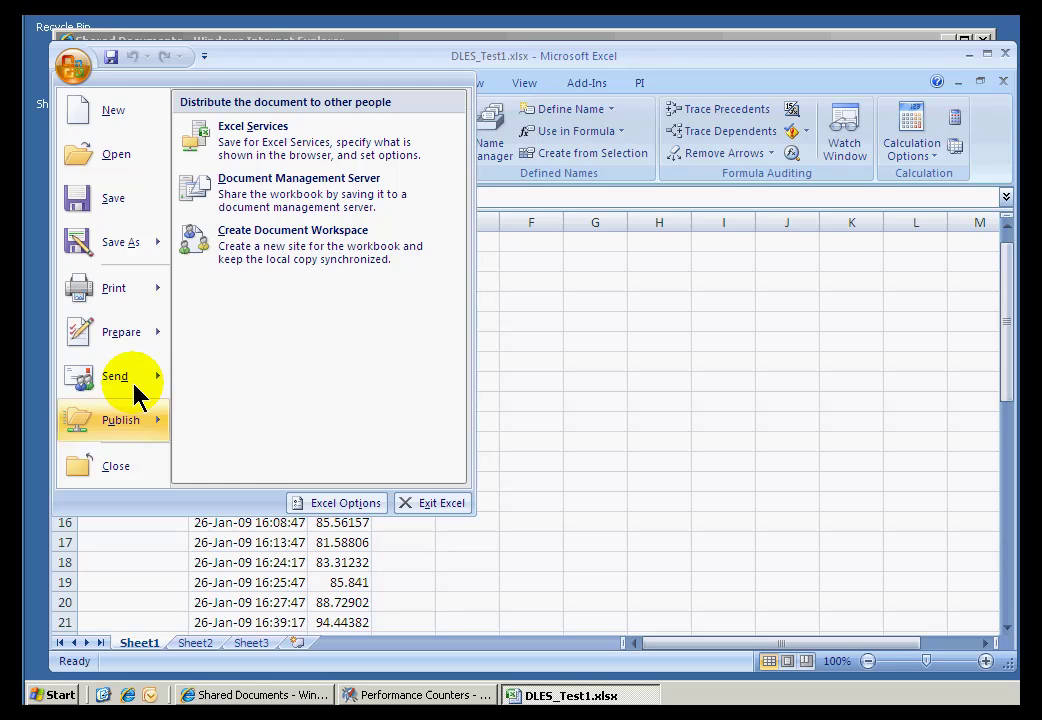
left_click(279, 68)
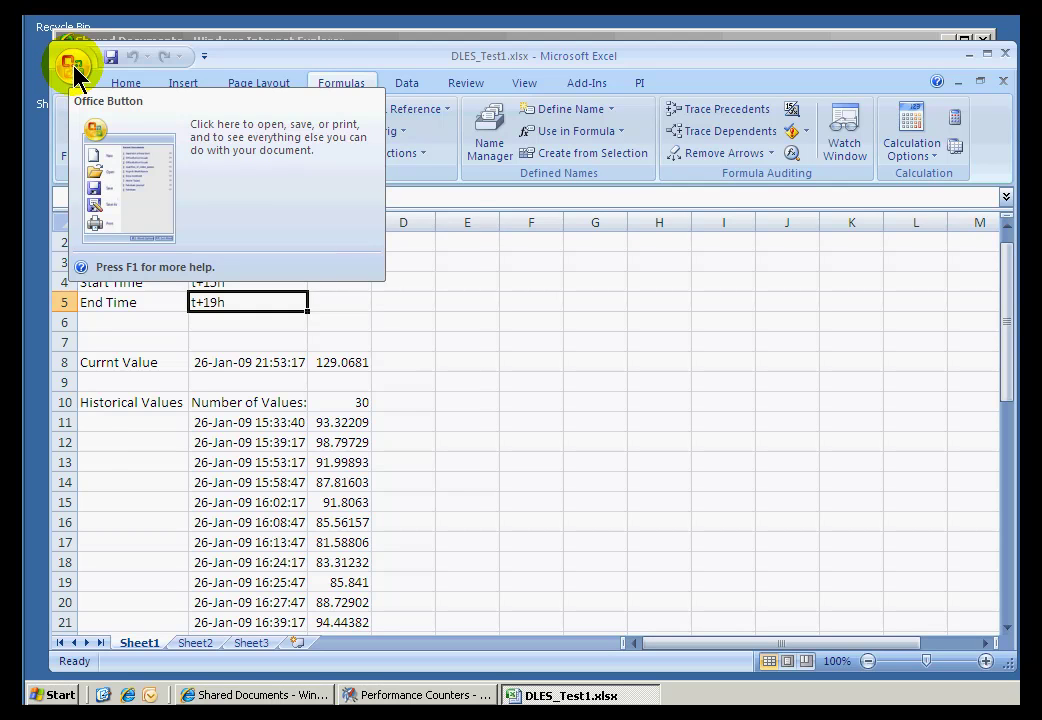
- Start publishing the local DLES_Test1.xlsx to Excel Services with the Shared Documents library on osisoft as the destination
left_click(73, 72)
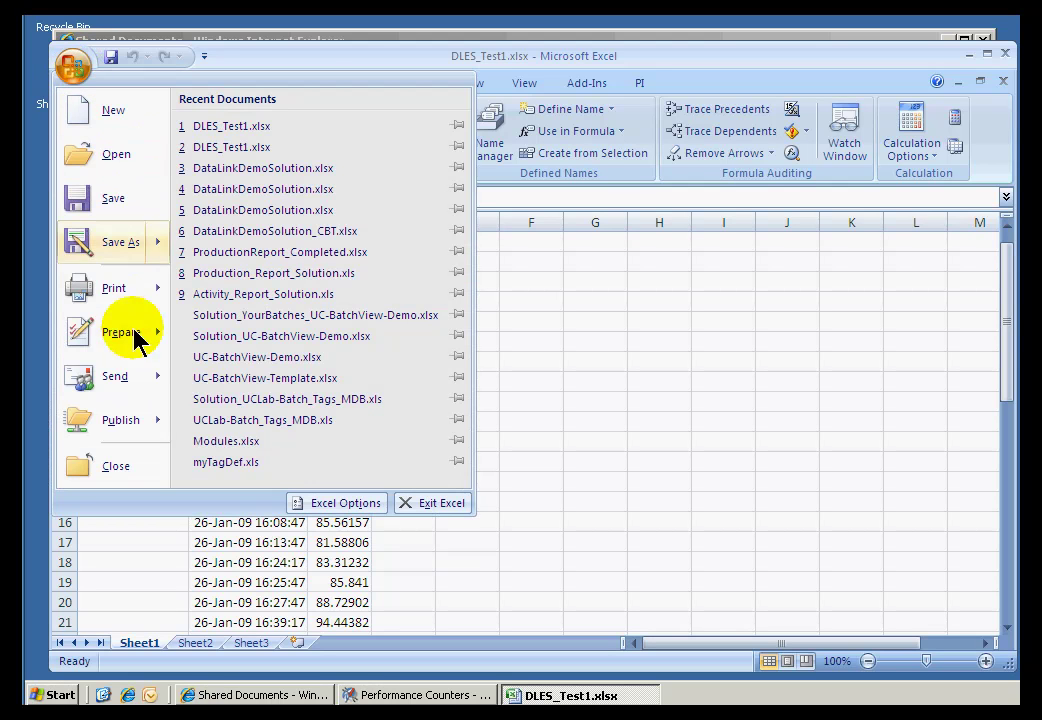
mouse_move(130, 428)
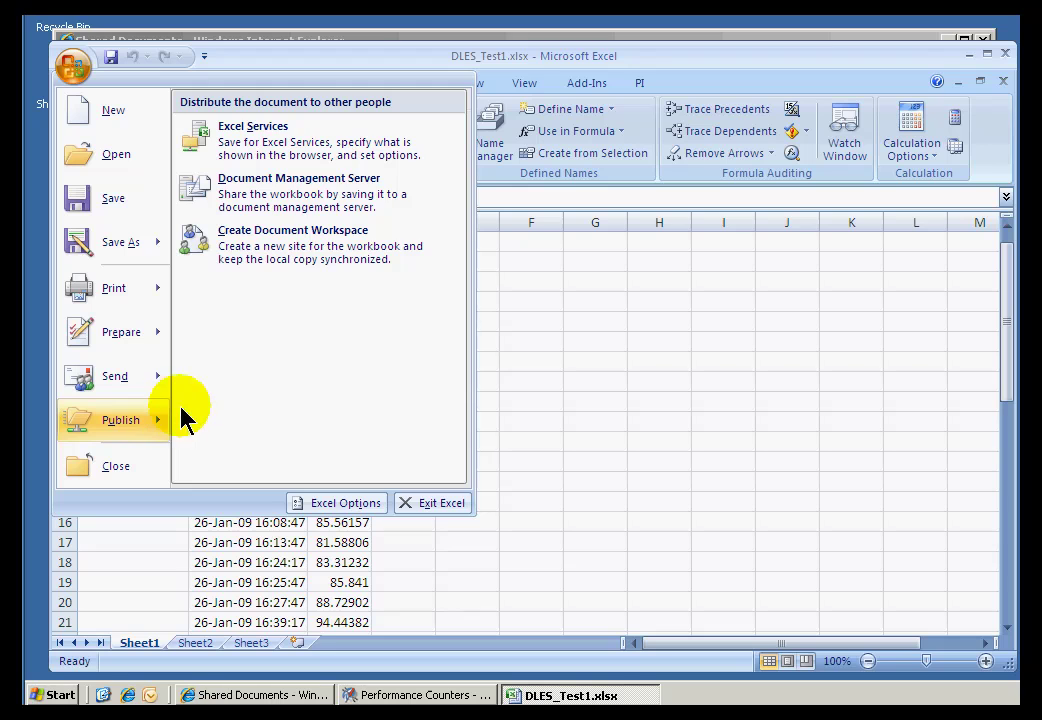
left_click(253, 146)
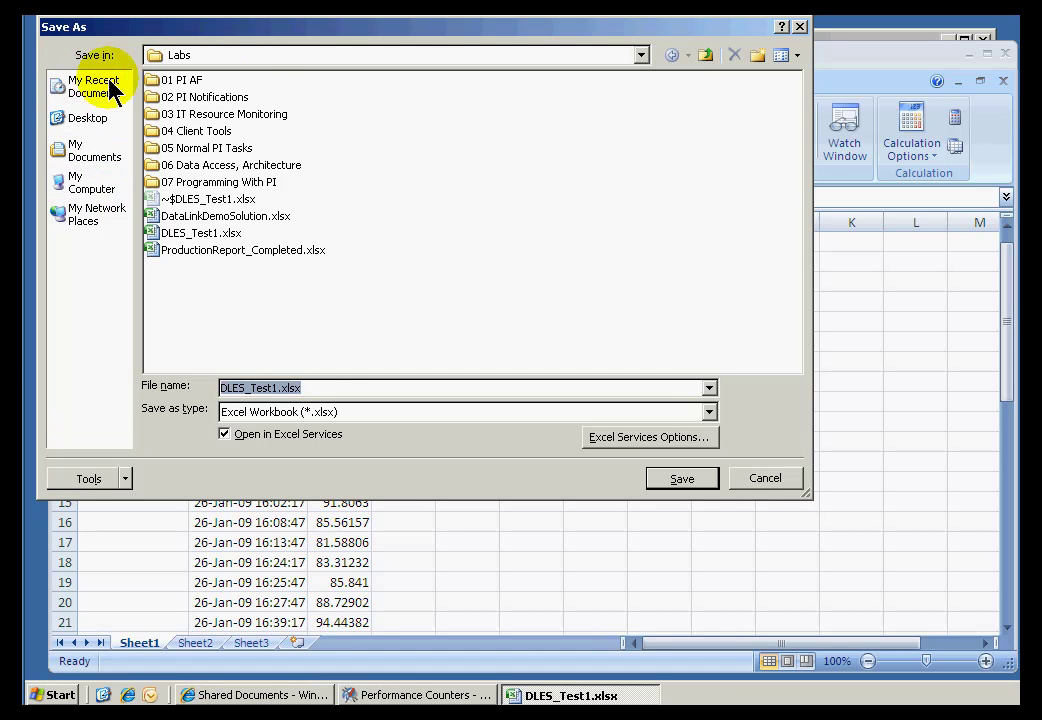
left_click(259, 67)
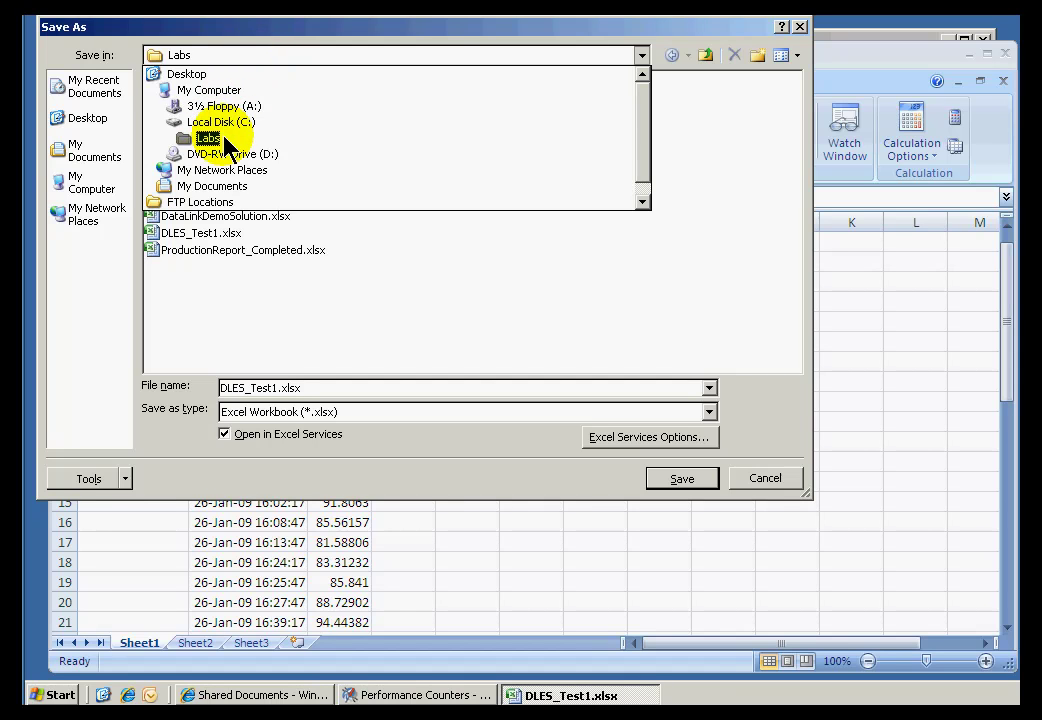
left_click(233, 54)
left_click(96, 96)
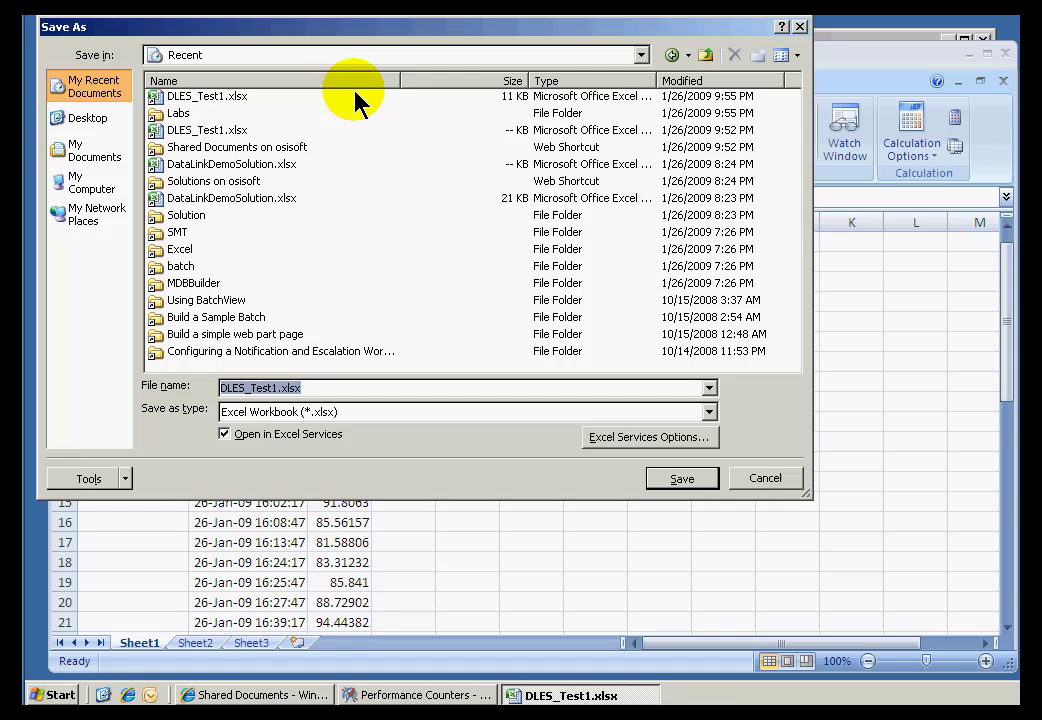
double_click(180, 150)
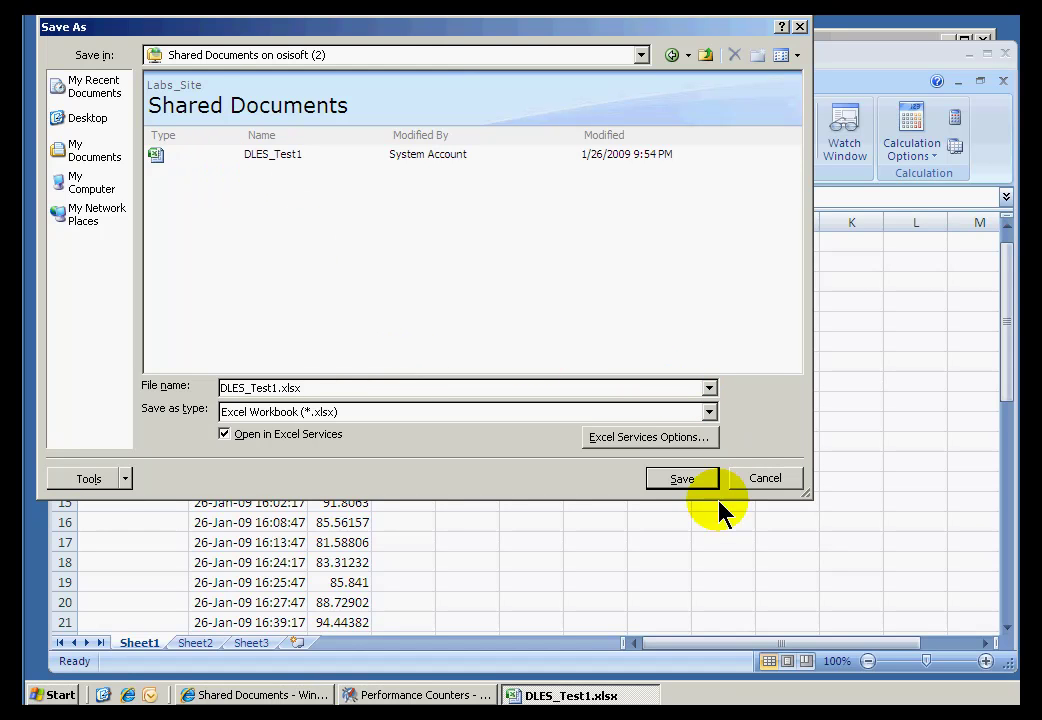
- In the Excel Services options, limit the items shown in the browser to Sheet1 only
left_click(632, 448)
left_click(243, 144)
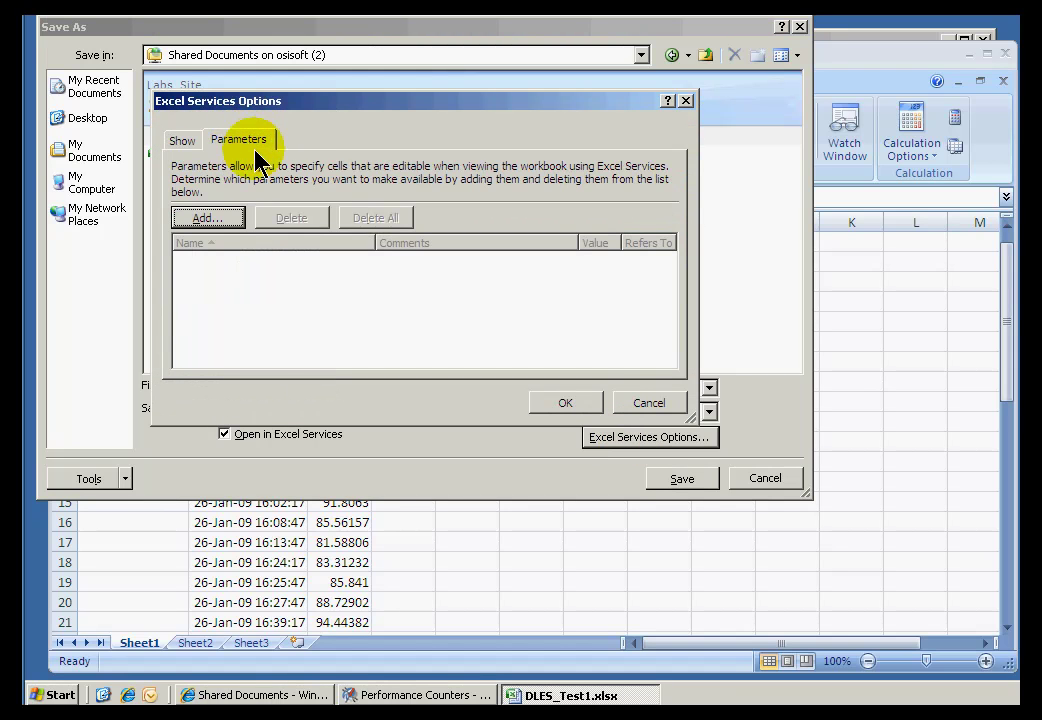
left_click(193, 145)
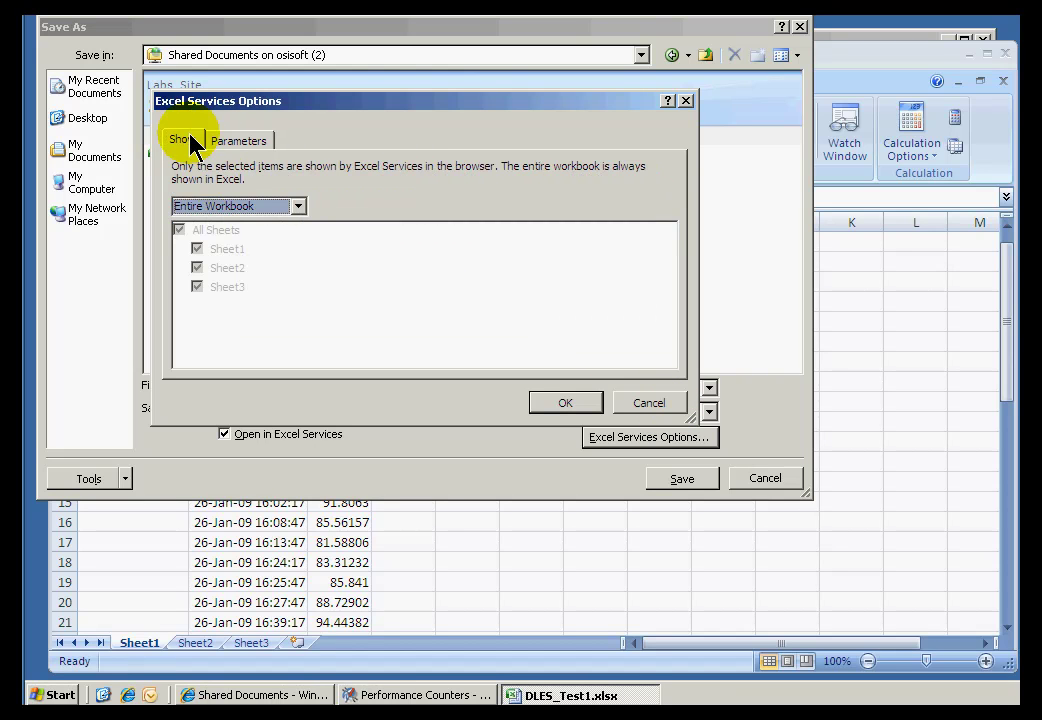
left_click(210, 207)
left_click(200, 237)
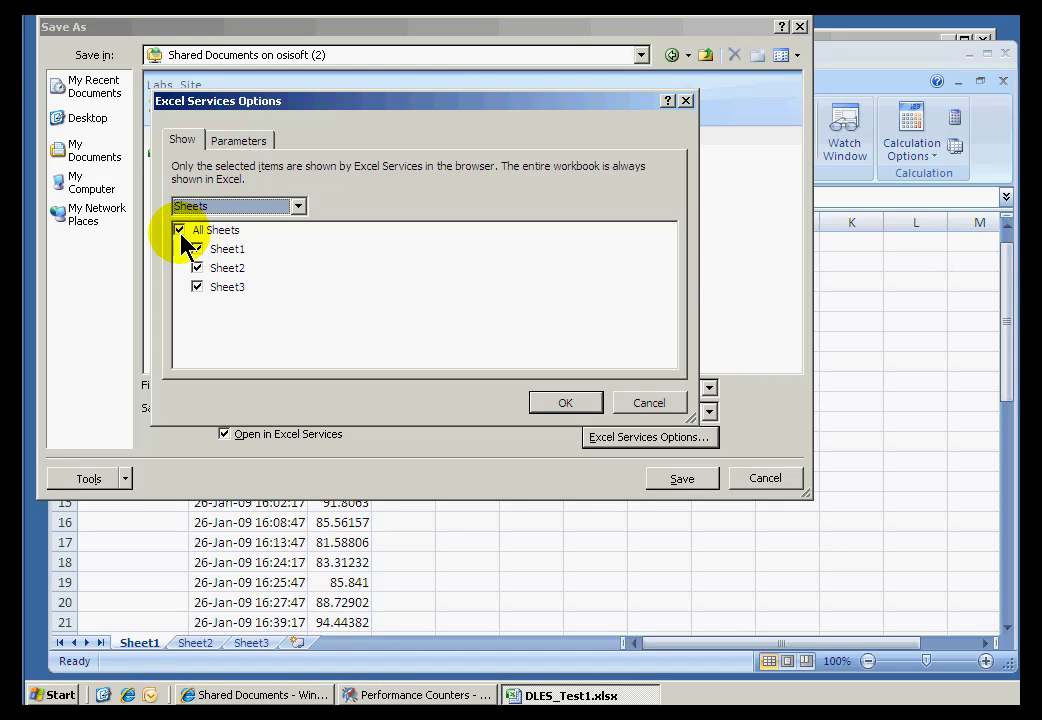
left_click(180, 231)
left_click(197, 249)
- Look at the named cells available as Excel Services parameters, and cancel the options and the publishing without adding any
left_click(245, 142)
left_click(208, 220)
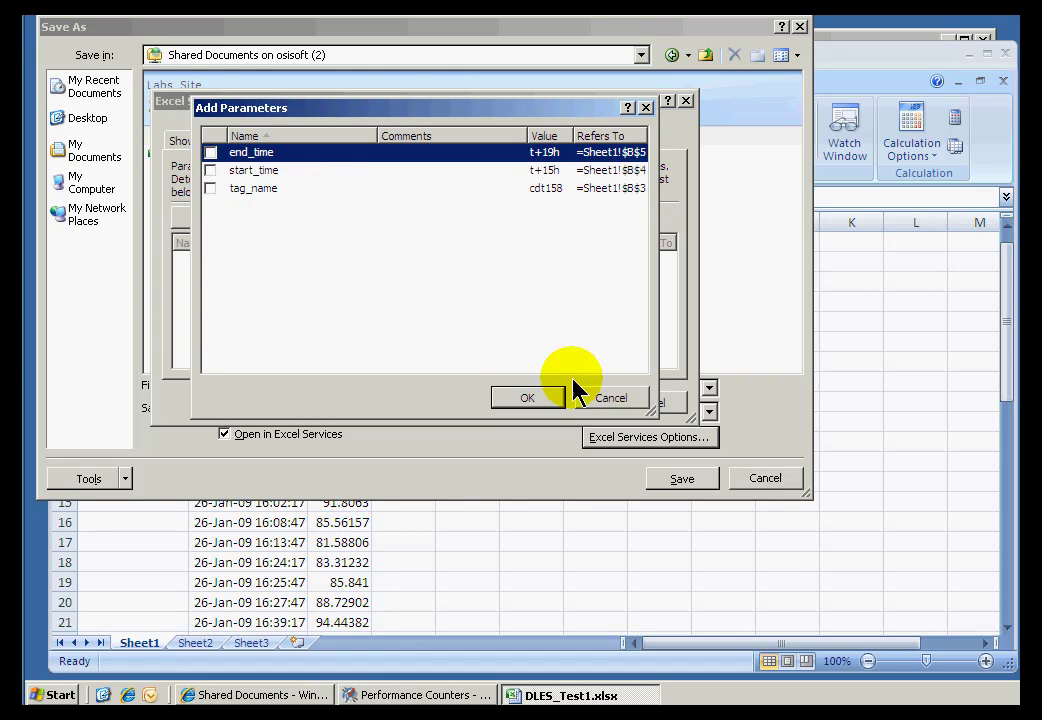
left_click(612, 398)
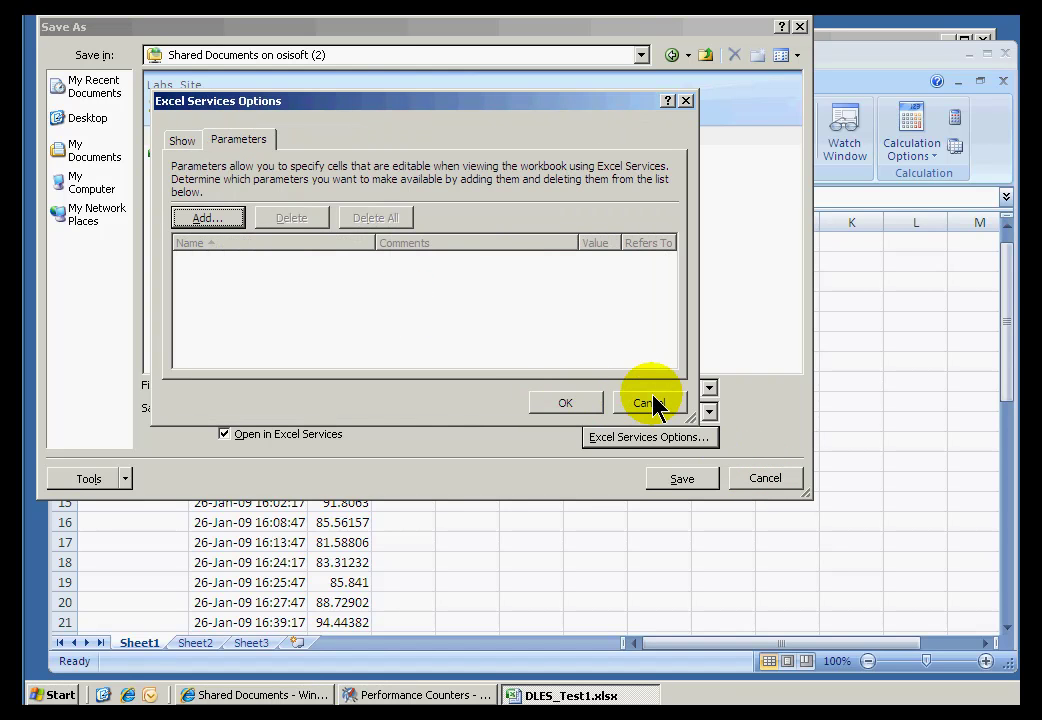
left_click(652, 403)
left_click(767, 479)
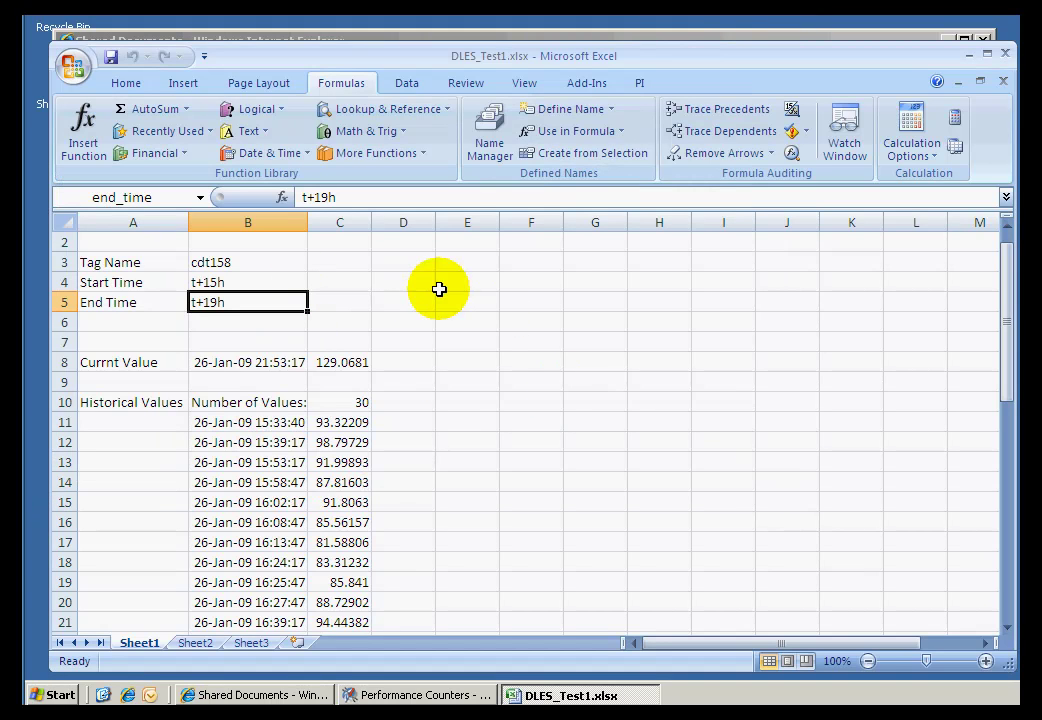